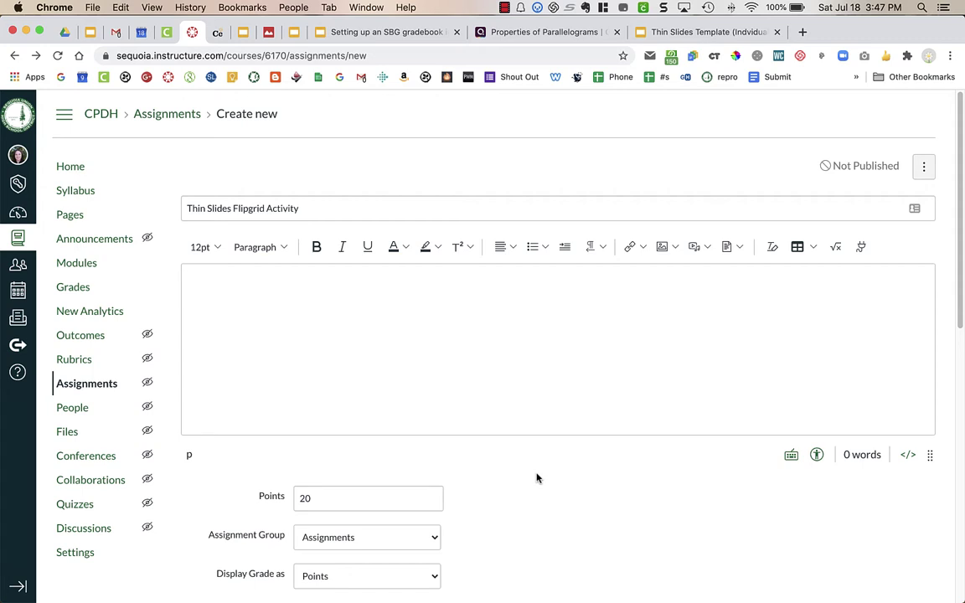
Make the assignment an Online submission that allows Text Entry
scroll(535, 462, "down", 5)
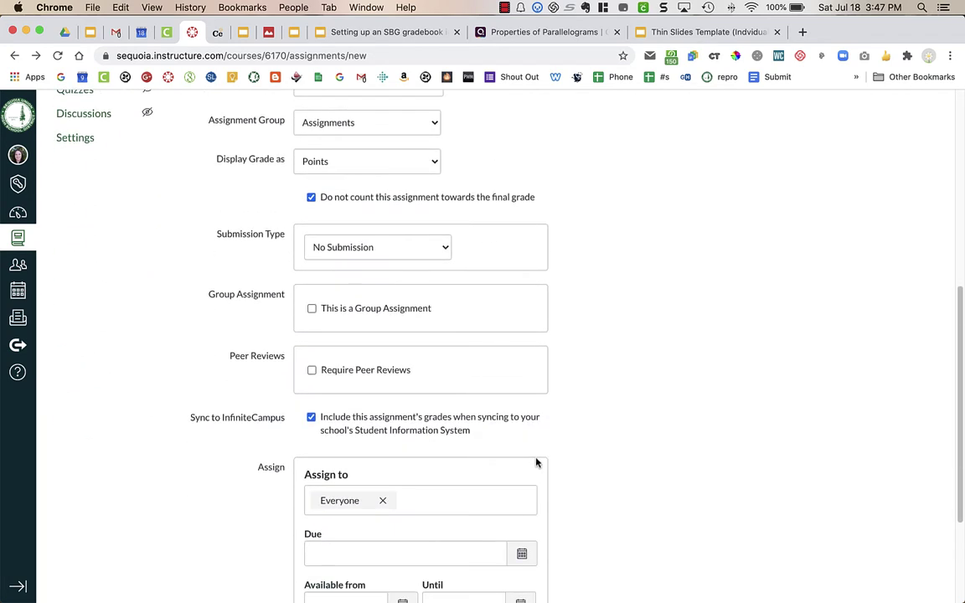
left_click(410, 249)
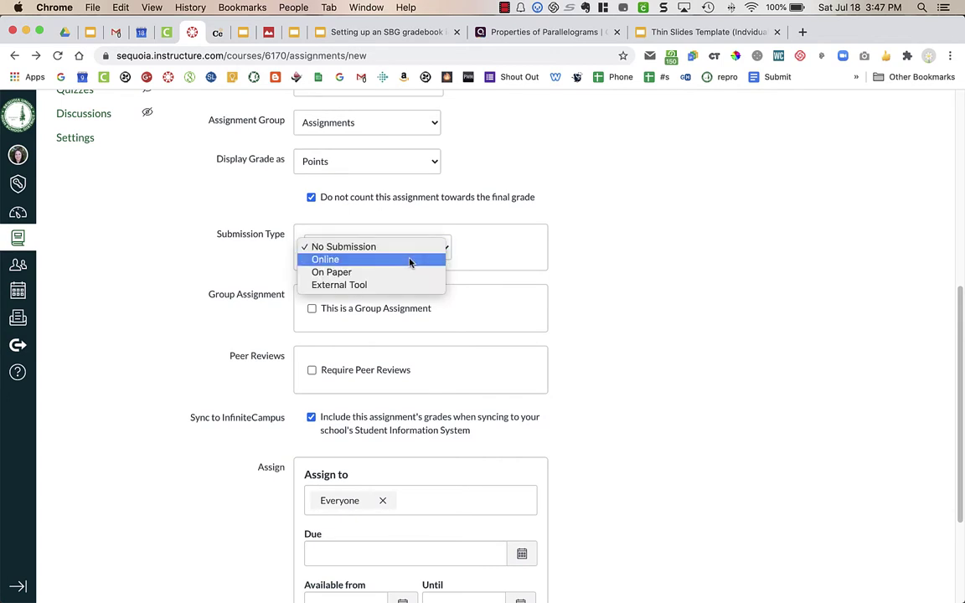
left_click(410, 260)
left_click(336, 303)
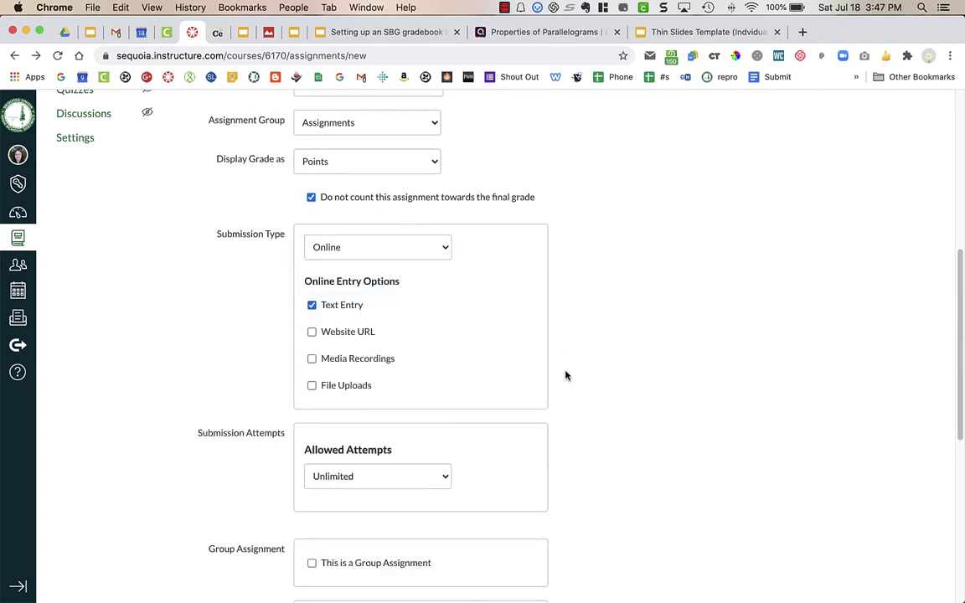
Set the due date to Jul 20 at 11:59pm and save the assignment
scroll(635, 442, "down", 3)
scroll(636, 442, "down", 2)
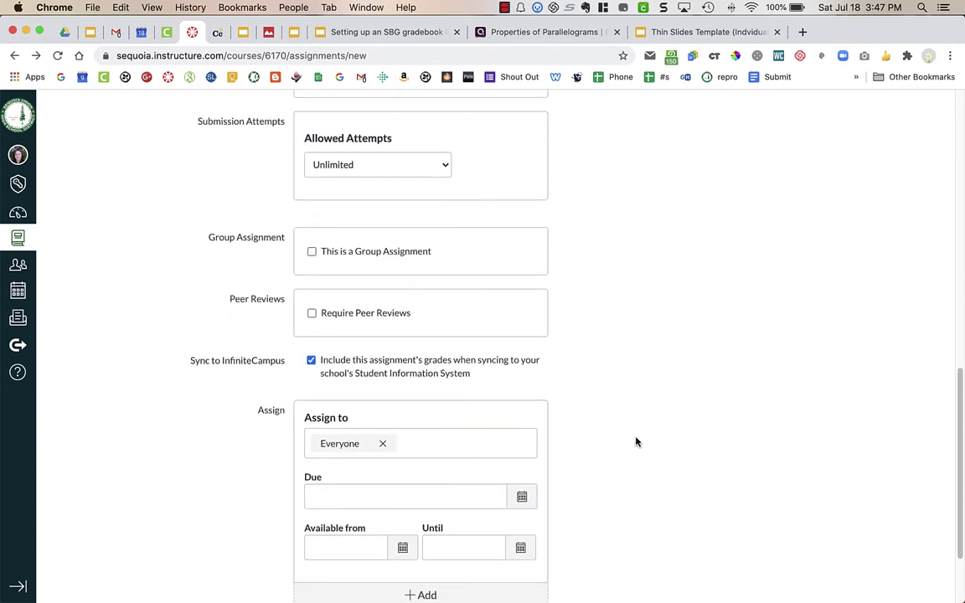
scroll(645, 440, "down", 1)
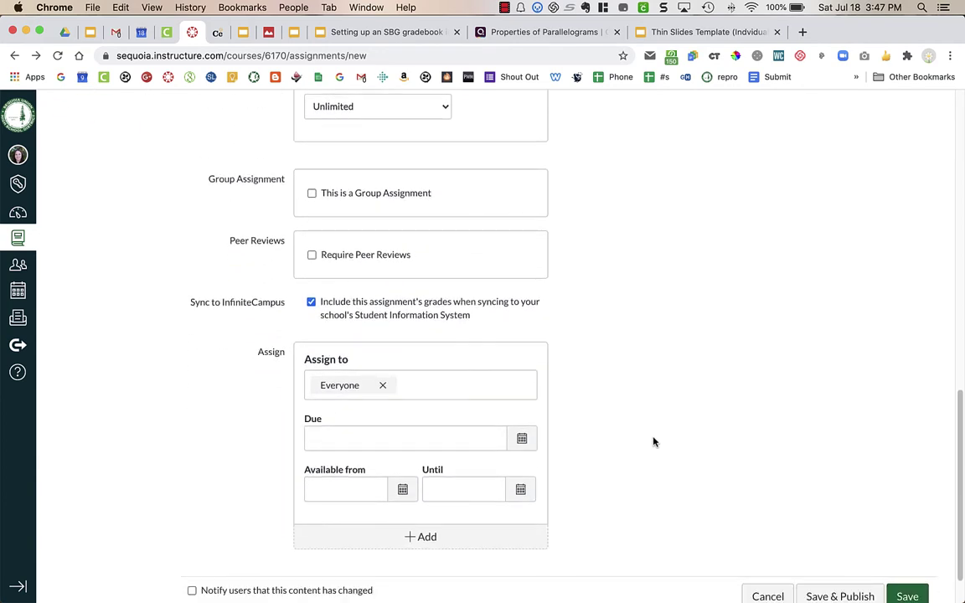
left_click(521, 440)
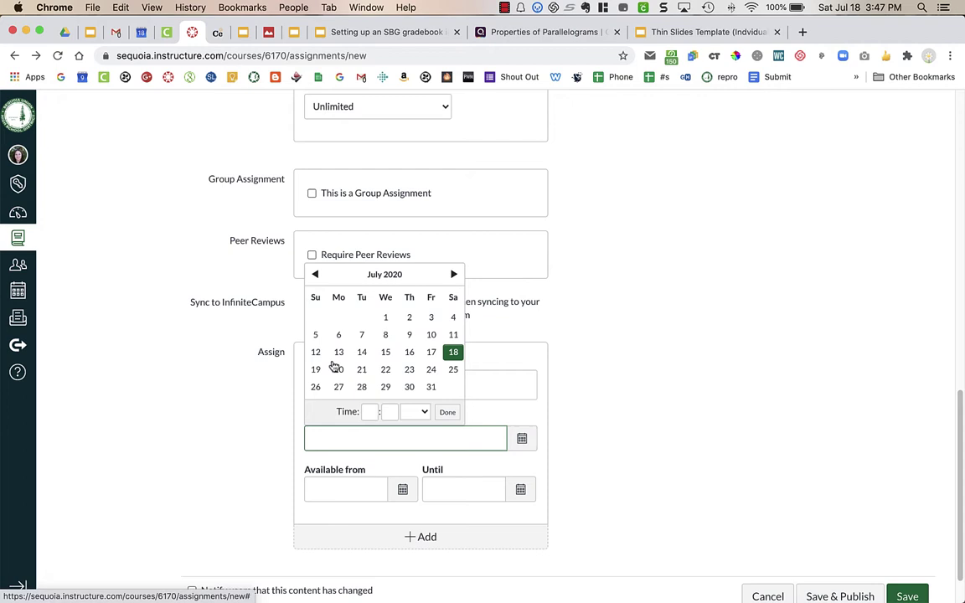
left_click(339, 371)
left_click(447, 412)
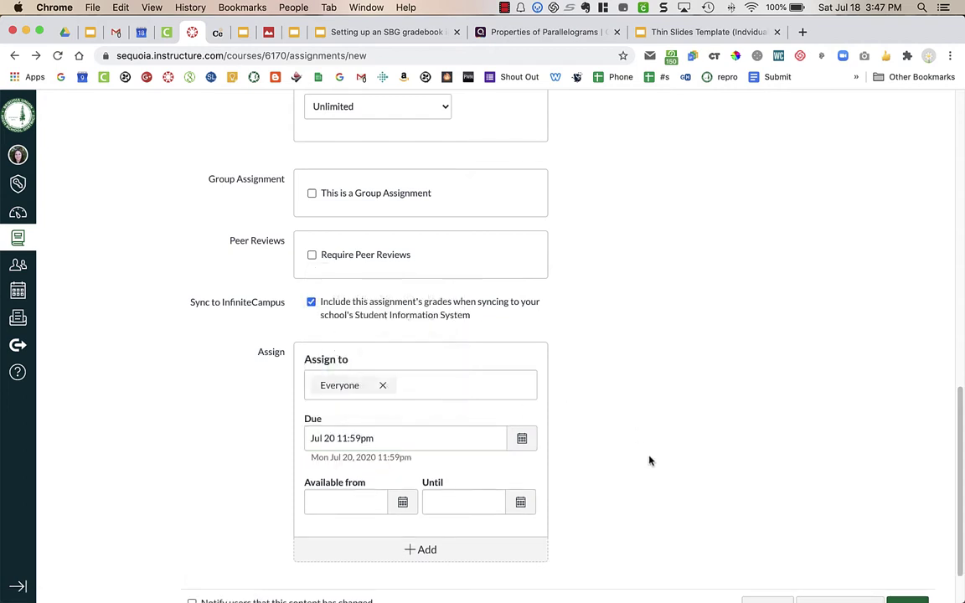
scroll(650, 460, "down", 1)
left_click(907, 543)
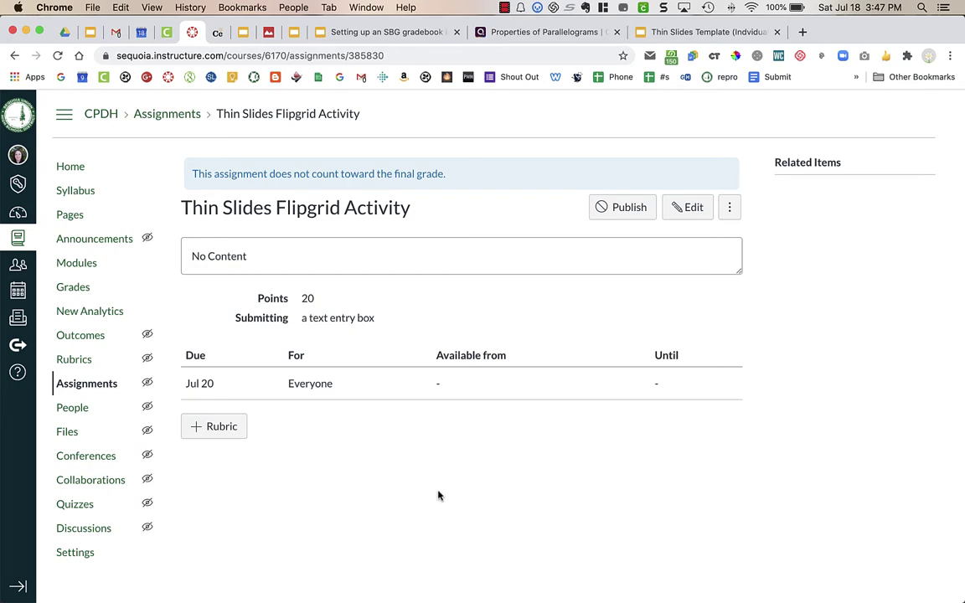
Create the 'Thin Slides & Flipgrid' rubric with Slide Design and Overall Presentation, 10 pts each (20 total)
left_click(212, 428)
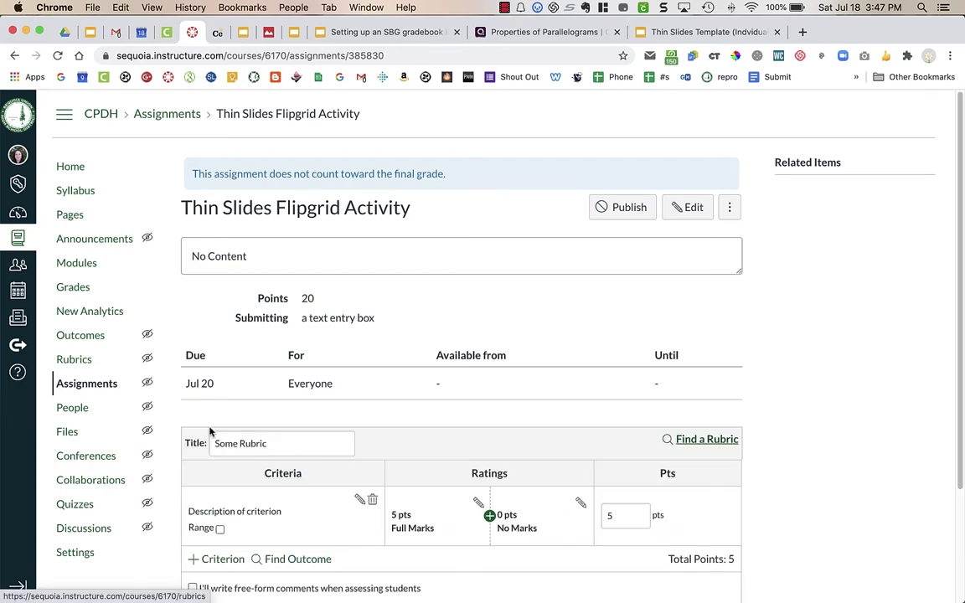
scroll(403, 446, "down", 3)
scroll(403, 447, "down", 1)
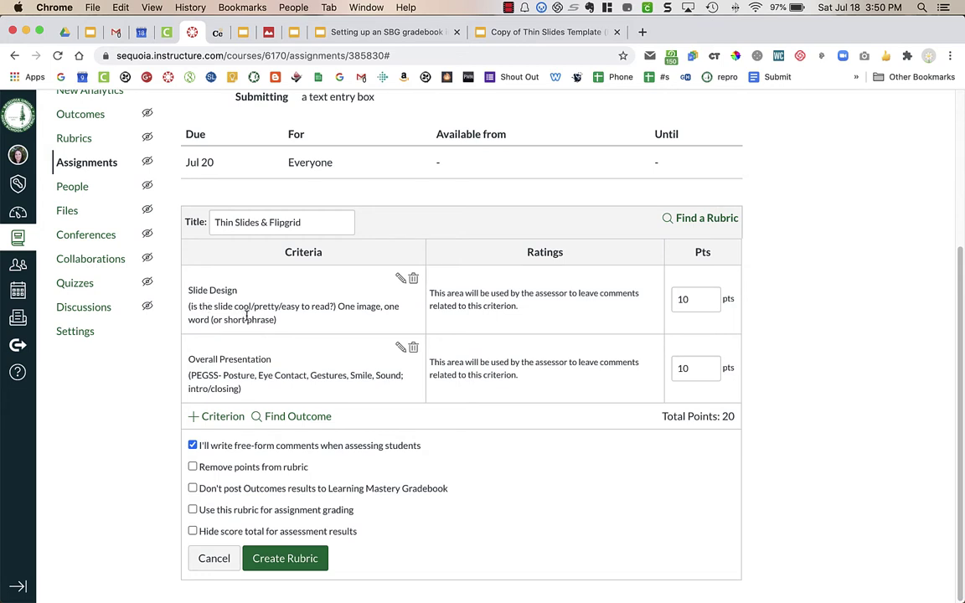
left_click(282, 565)
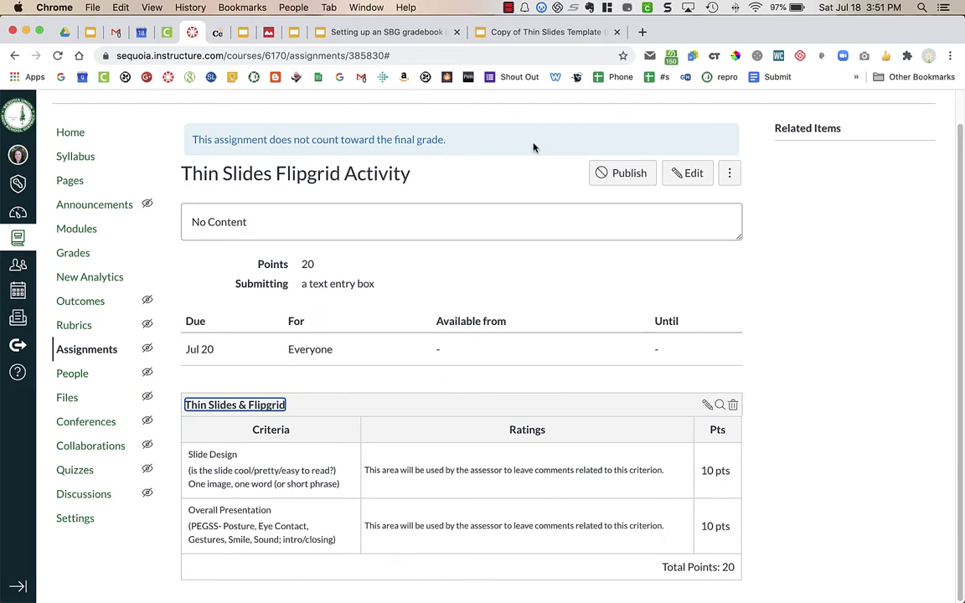
left_click(420, 188)
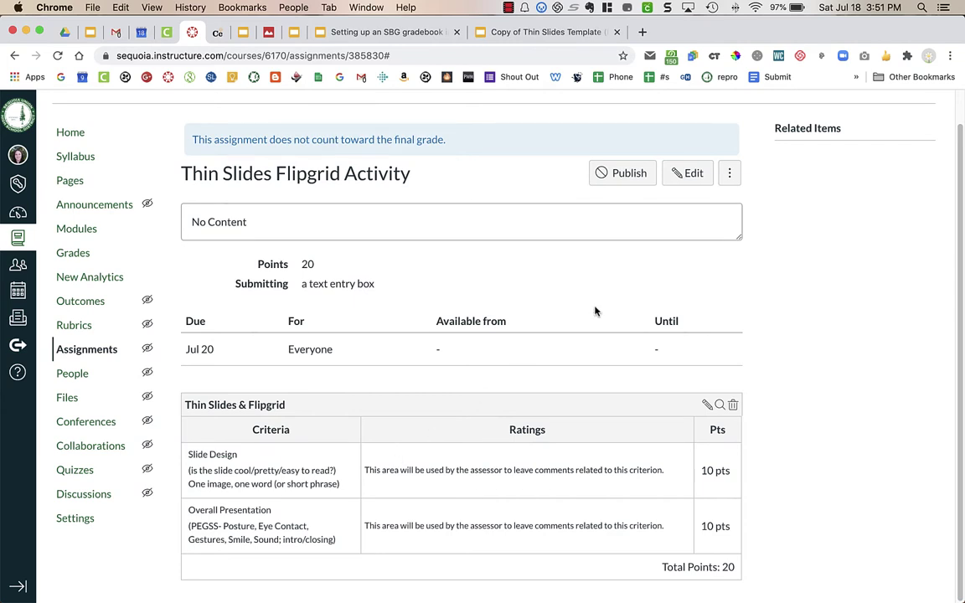
Reopen the assignment and switch its Submission Type to External Tool
left_click(692, 180)
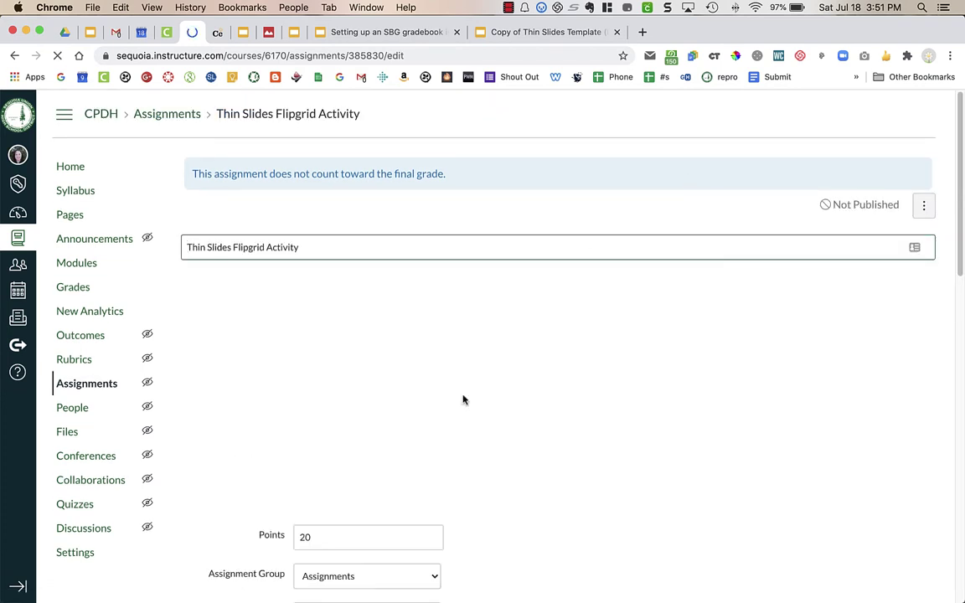
scroll(463, 483, "down", 3)
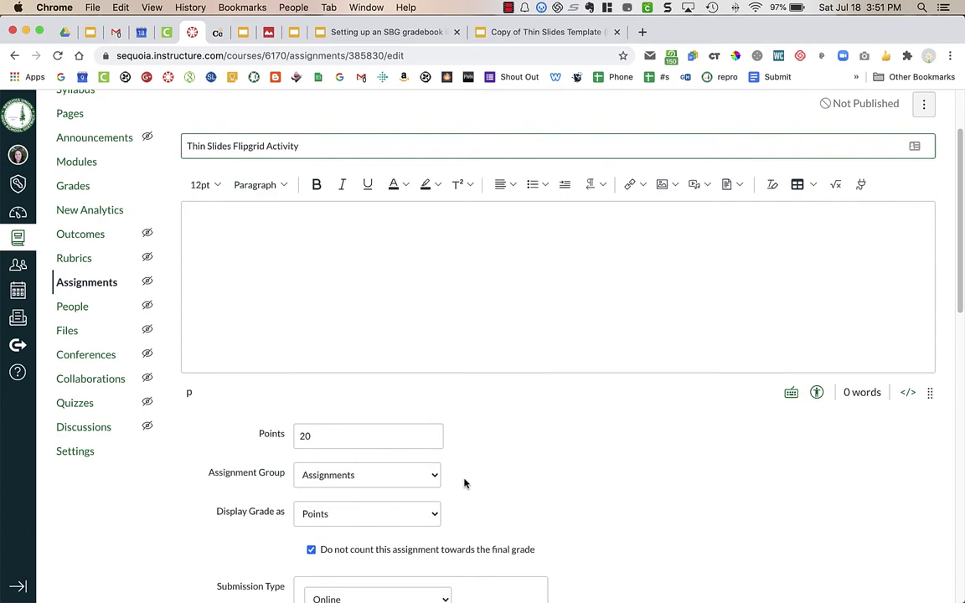
scroll(463, 482, "down", 9)
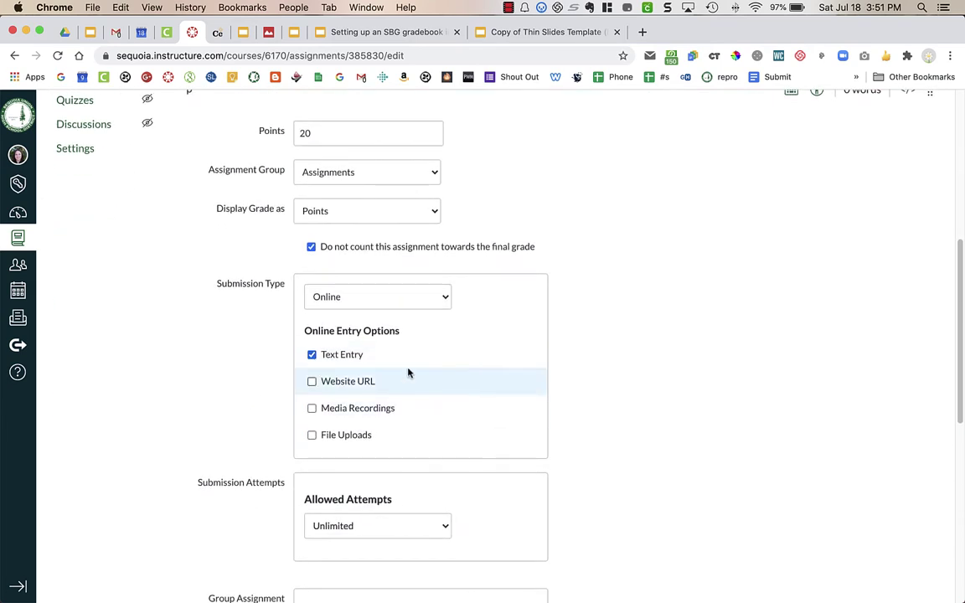
left_click(326, 298)
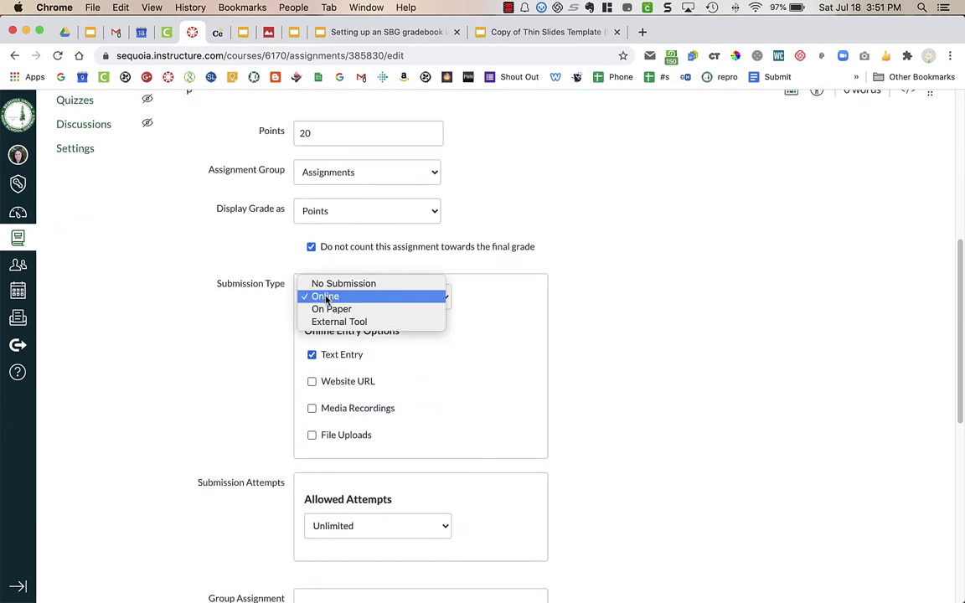
left_click(338, 321)
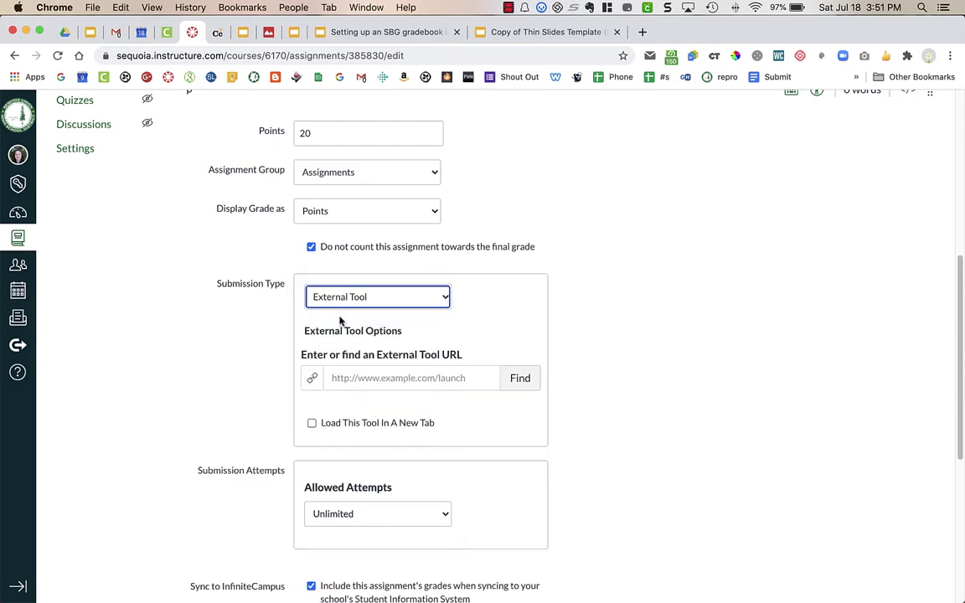
Select FlipGrid as the external tool and save the assignment
left_click(511, 378)
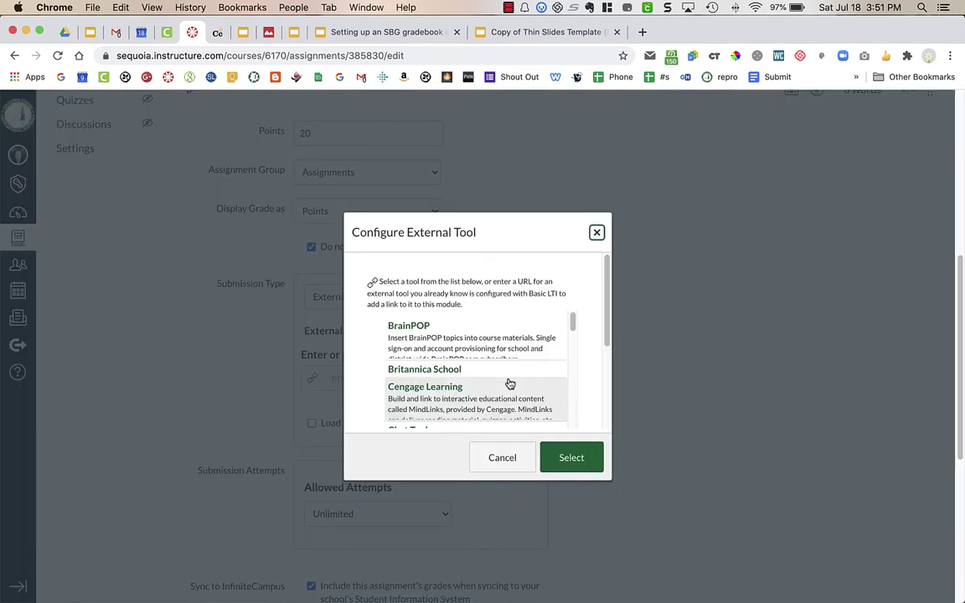
scroll(494, 381, "down", 5)
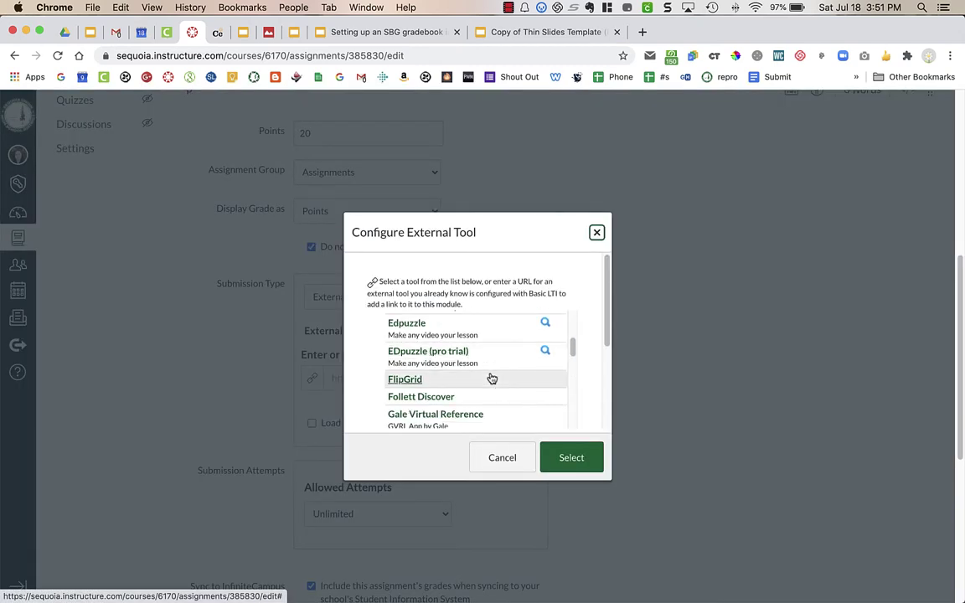
left_click(491, 378)
left_click(570, 457)
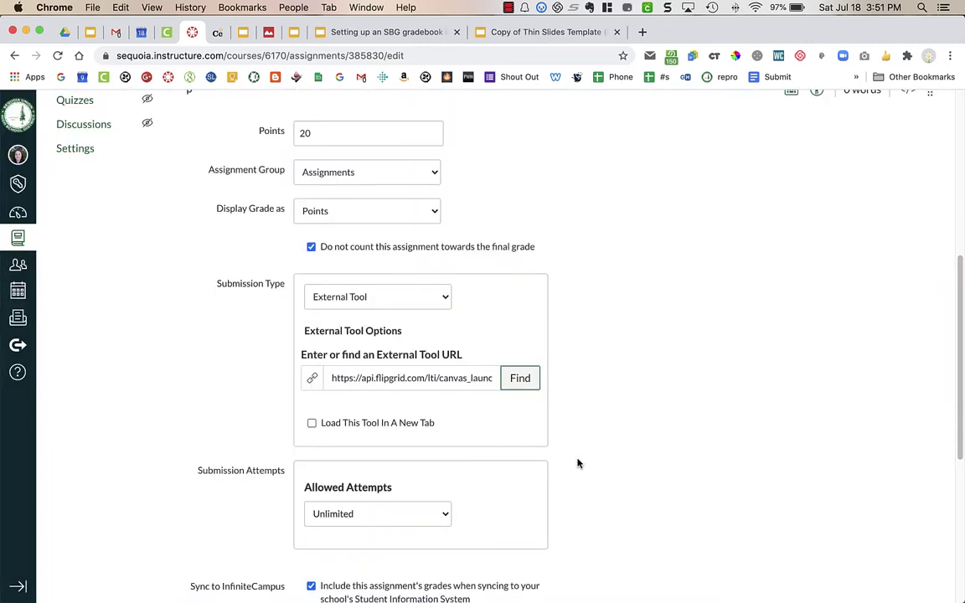
scroll(577, 464, "down", 5)
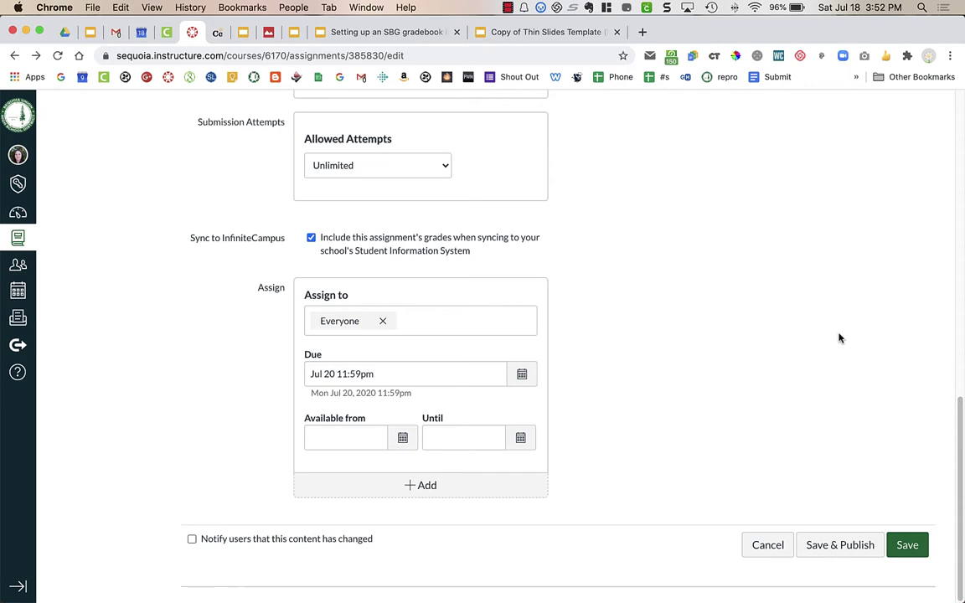
scroll(839, 336, "up", 2)
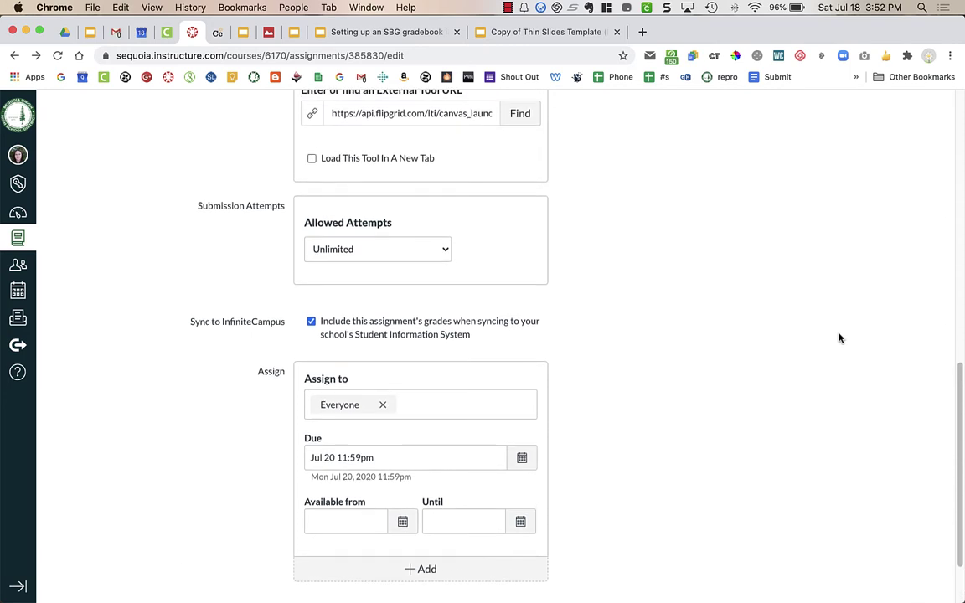
scroll(838, 336, "down", 2)
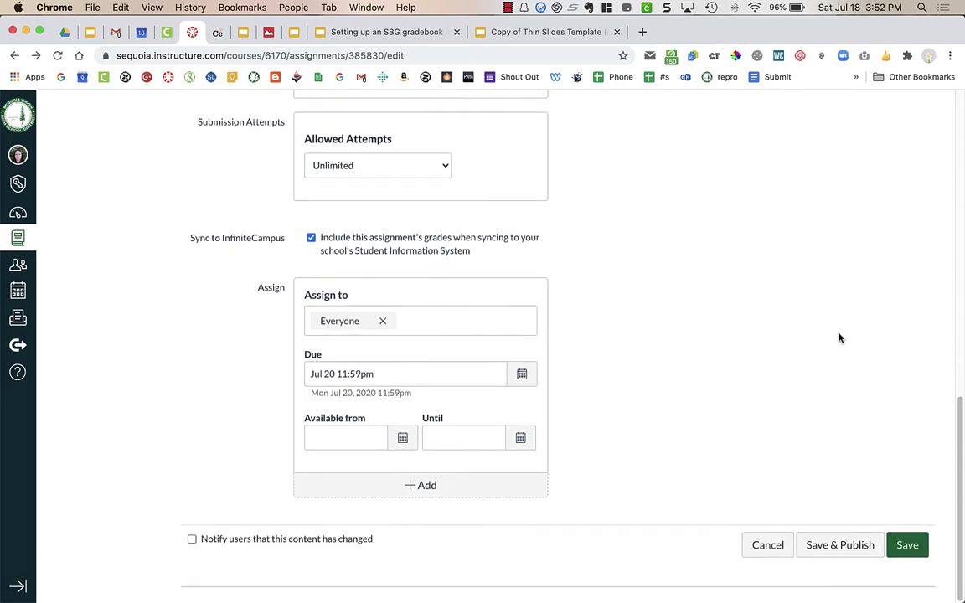
left_click(909, 547)
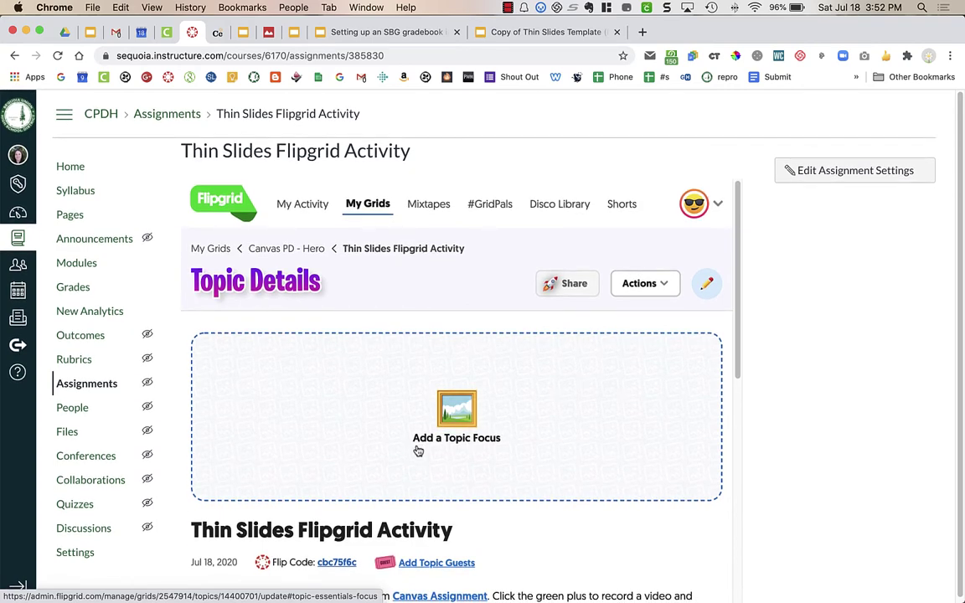
Open the Update Topic form for the embedded Thin Slides Flipgrid Activity topic
scroll(418, 452, "down", 3)
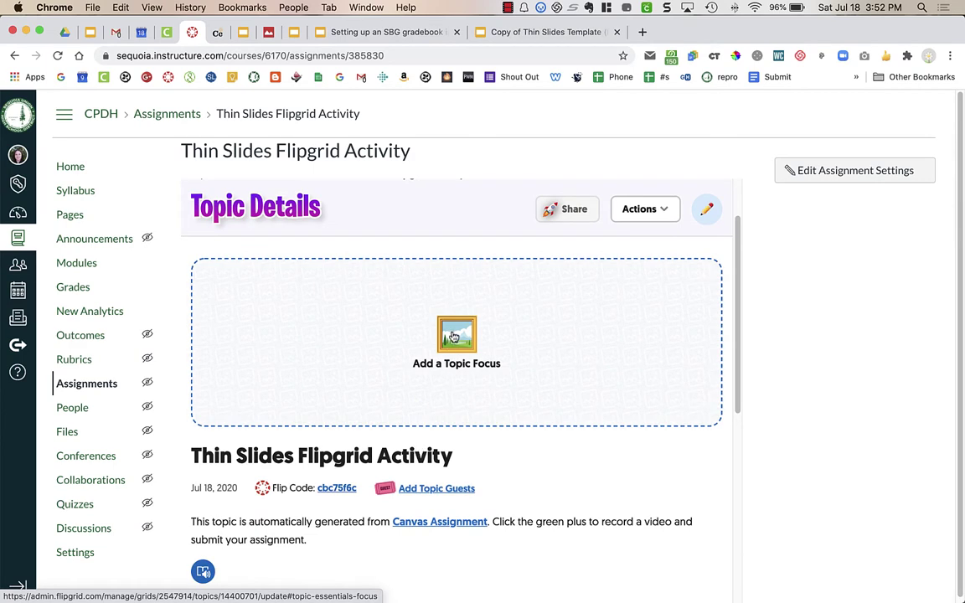
scroll(454, 338, "down", 6)
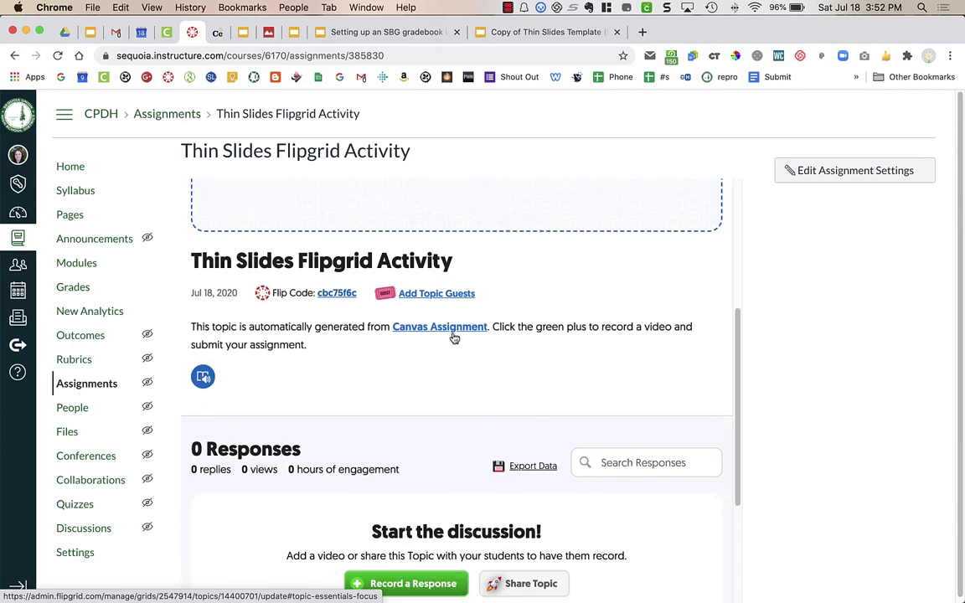
scroll(454, 338, "up", 8)
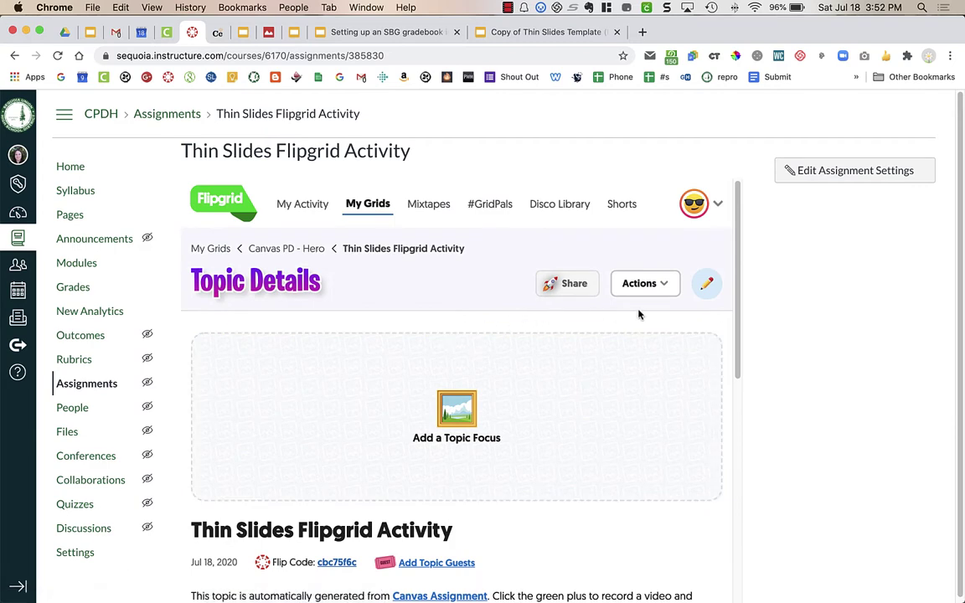
left_click(708, 286)
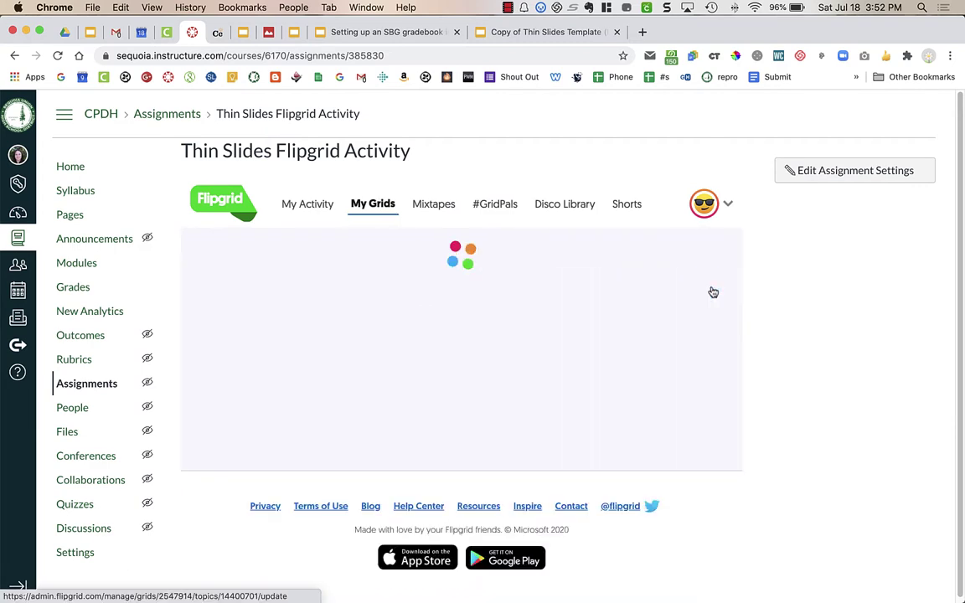
scroll(495, 459, "down", 1)
scroll(495, 460, "down", 2)
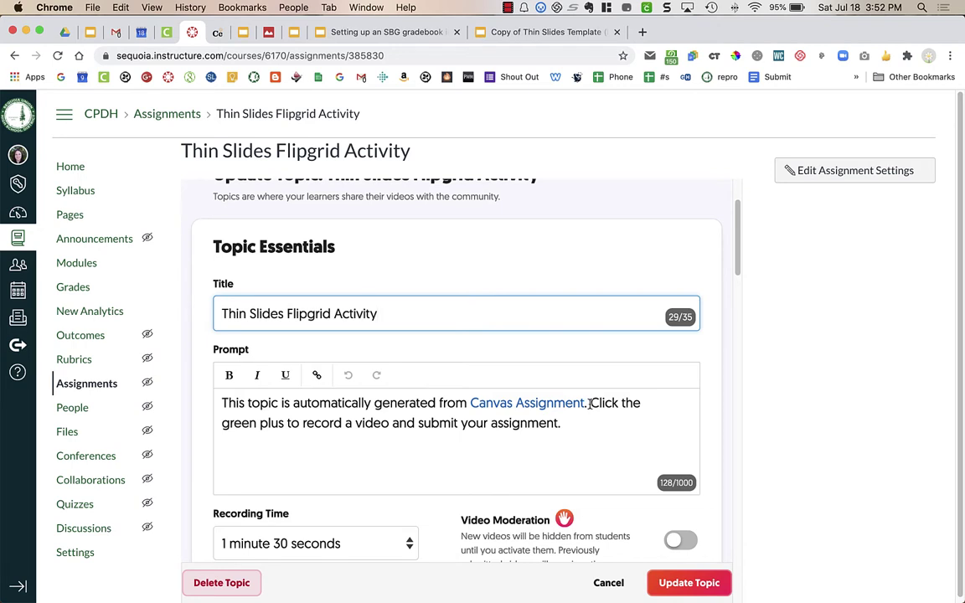
Delete the auto-generated first sentence from the topic prompt
left_click_drag(590, 403, 288, 423)
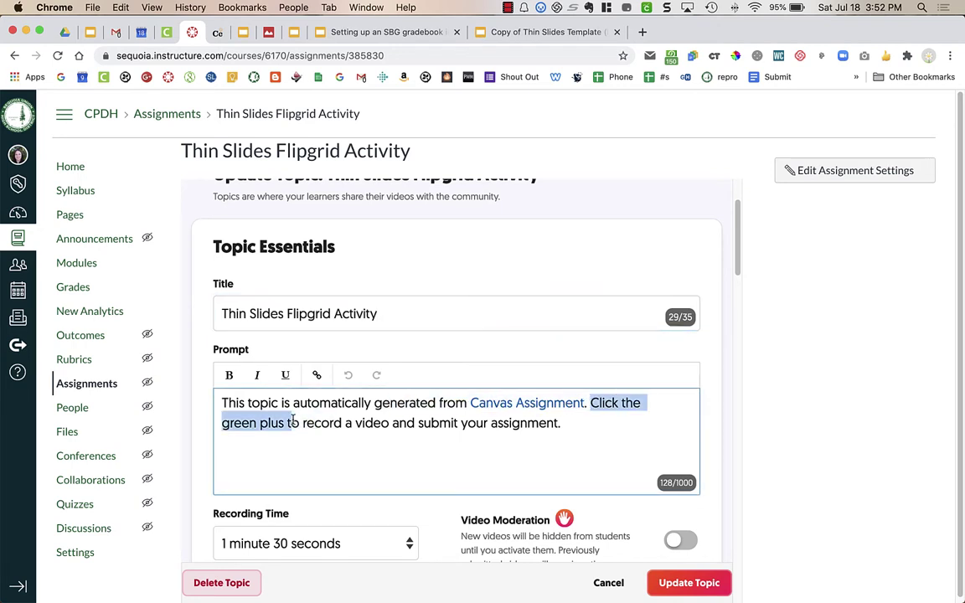
left_click(589, 423)
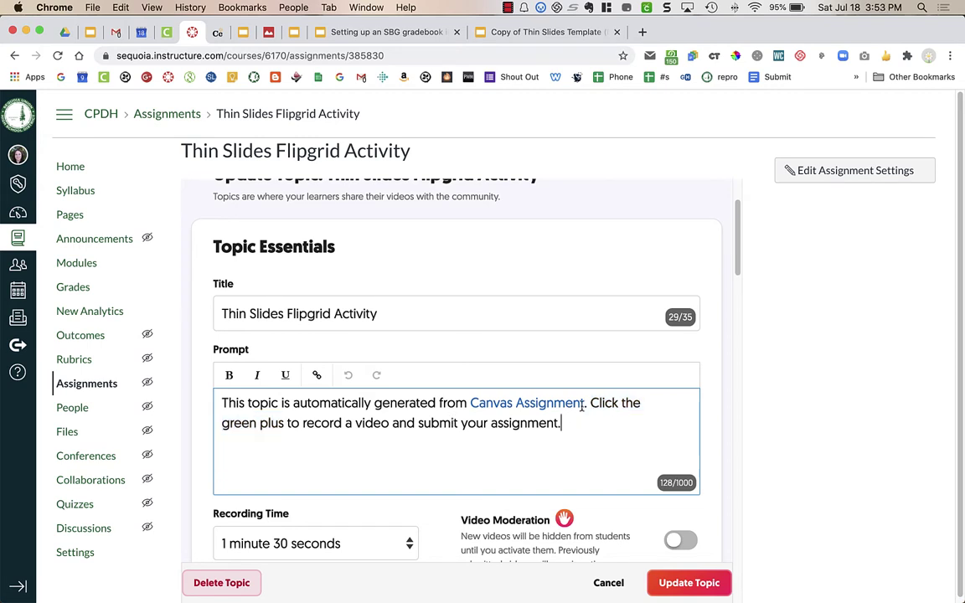
left_click_drag(589, 403, 215, 399)
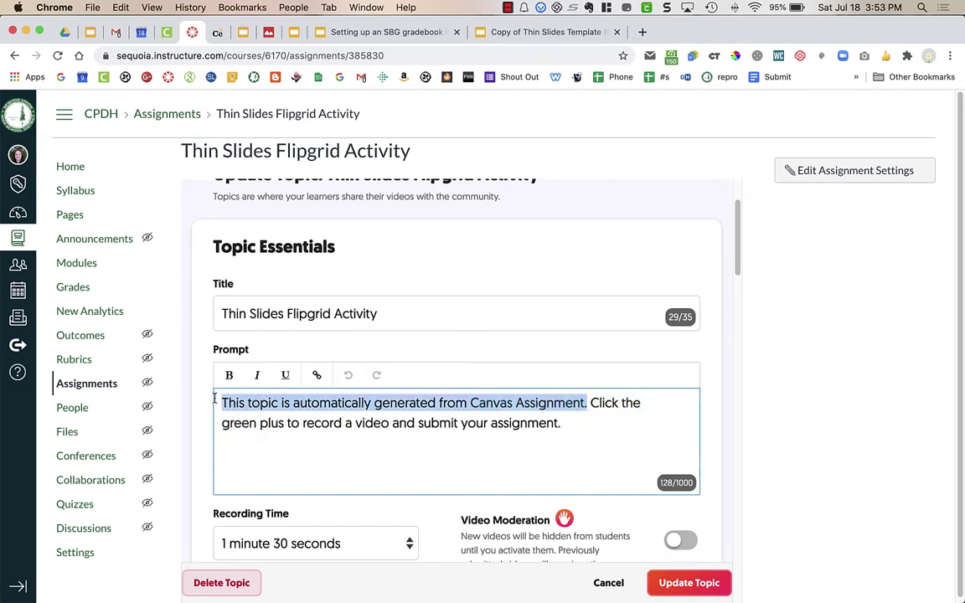
key("BackSpace")
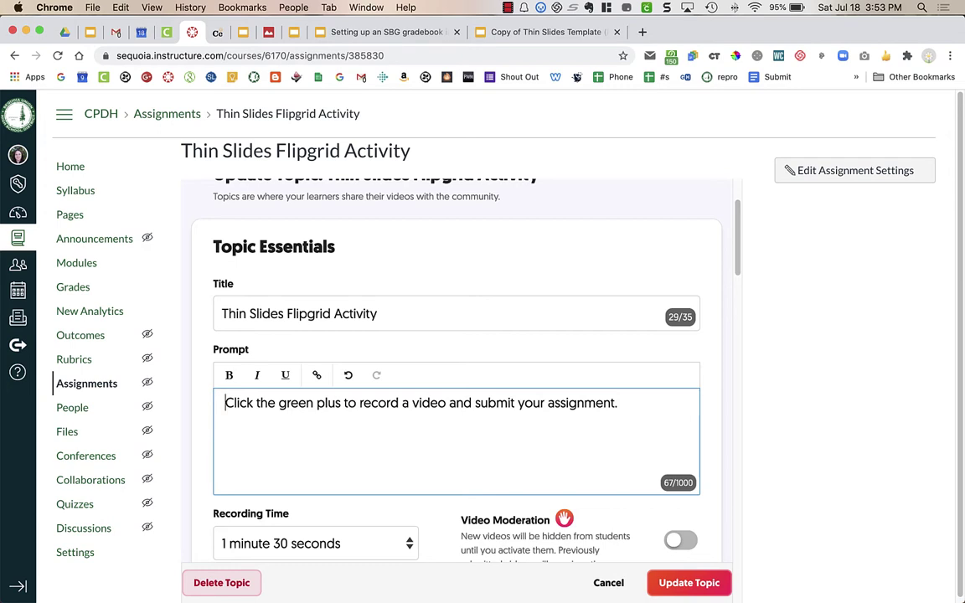
key("Delete")
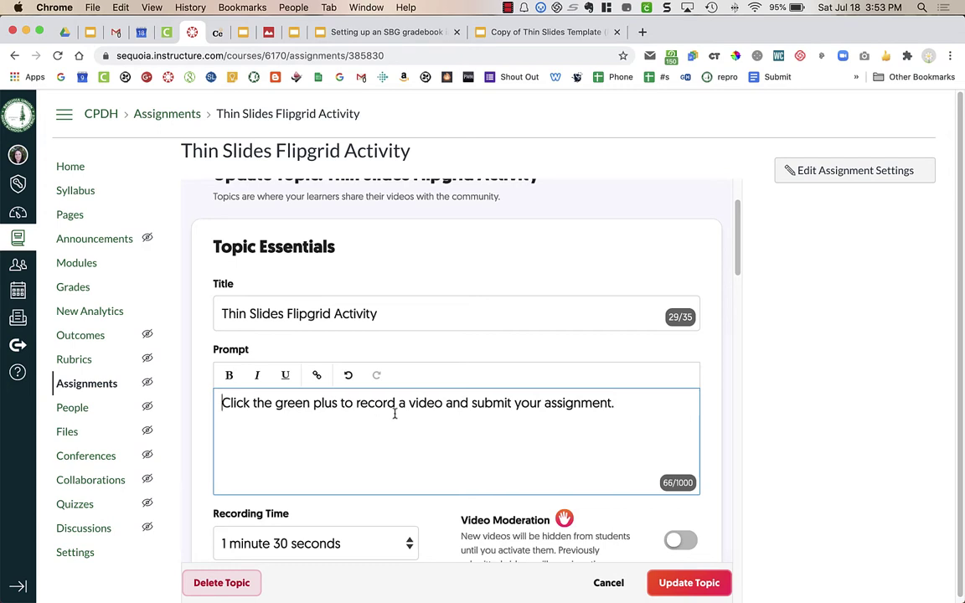
Paste the four instruction lines atop the prompt, number the first '1.', then go to the slides template
key("Return")
key("Return")
key("Return")
left_click(235, 405)
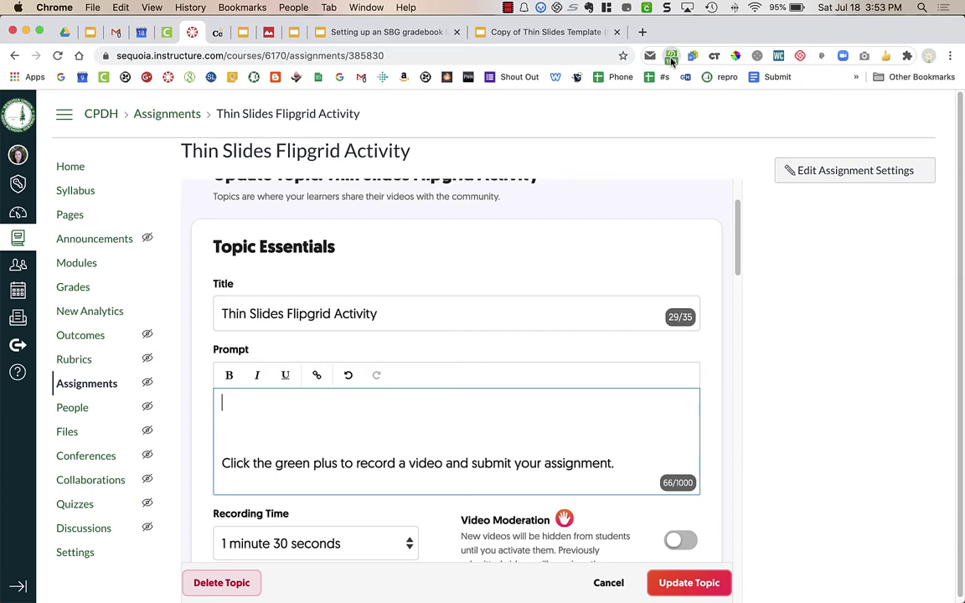
type("Make a copy of this slides template. Follow the directions to create your slide. Post a 10 second screencast in Flipgrid to share the rationale for your slide. Watch your classmates videos, and respond to at least 3 other people.")
left_click(222, 403)
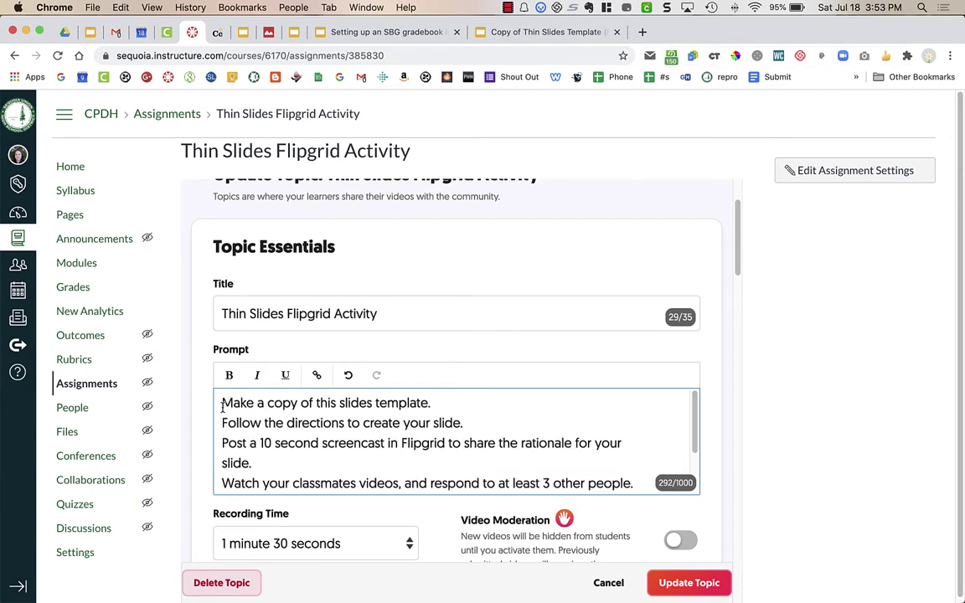
type("1.")
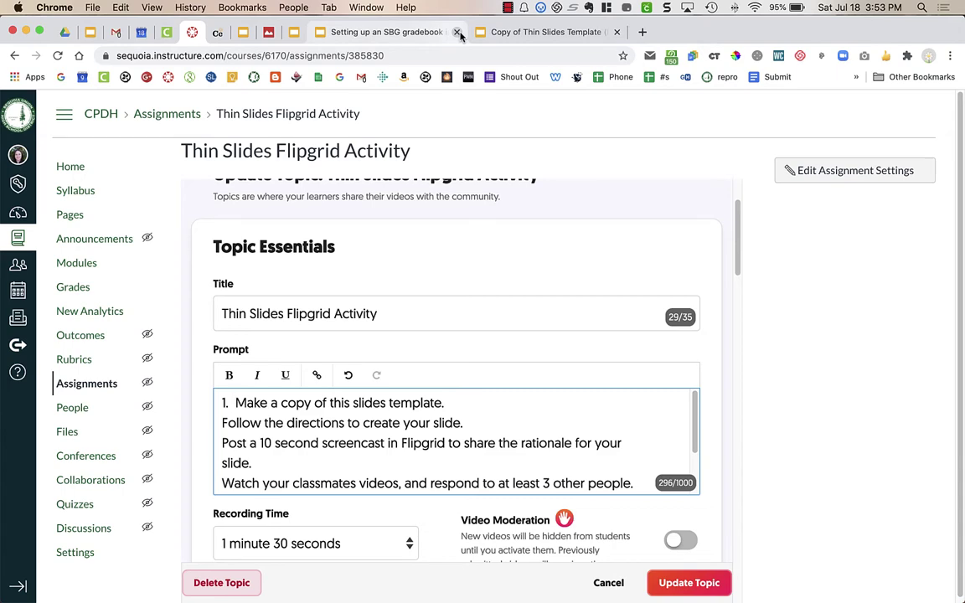
left_click(524, 34)
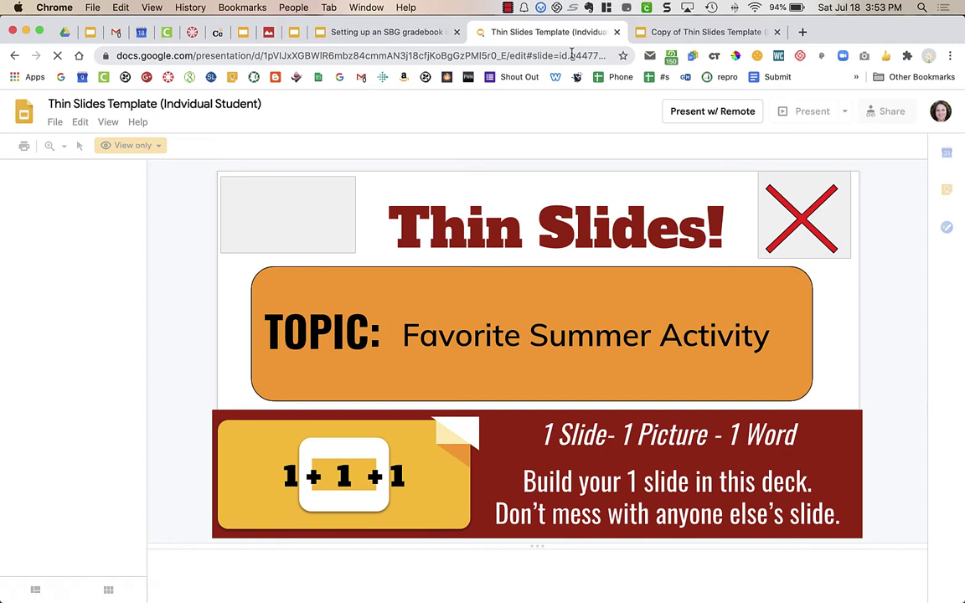
Copy the Thin Slides template's anyone-can-view share link and return to the Canvas topic editor
left_click(572, 55)
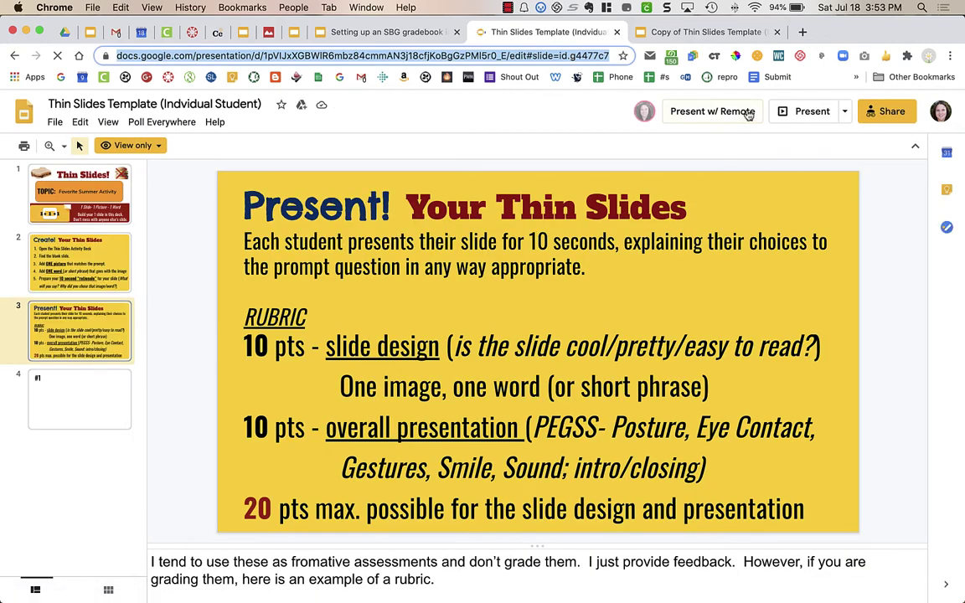
left_click(885, 112)
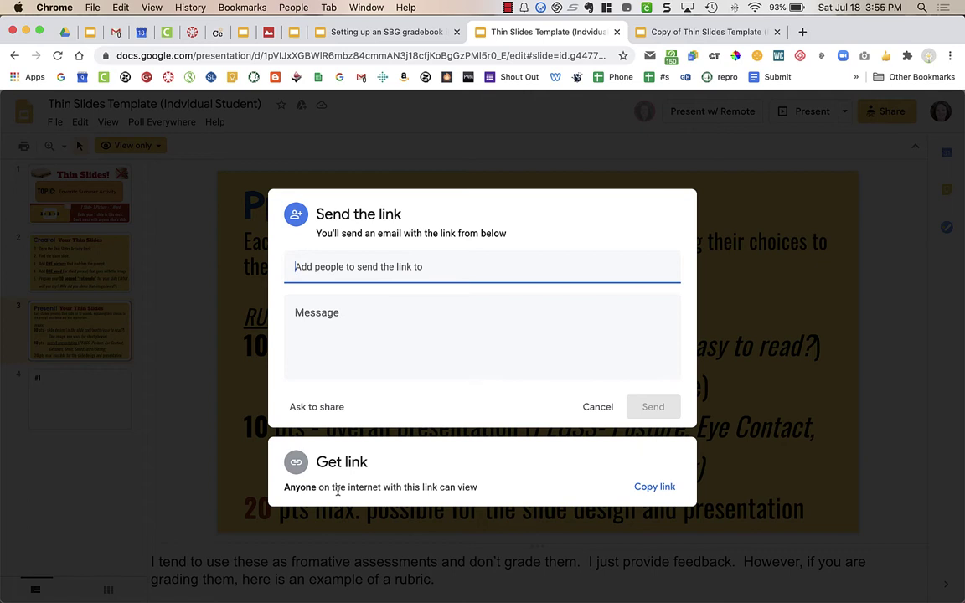
left_click(667, 489)
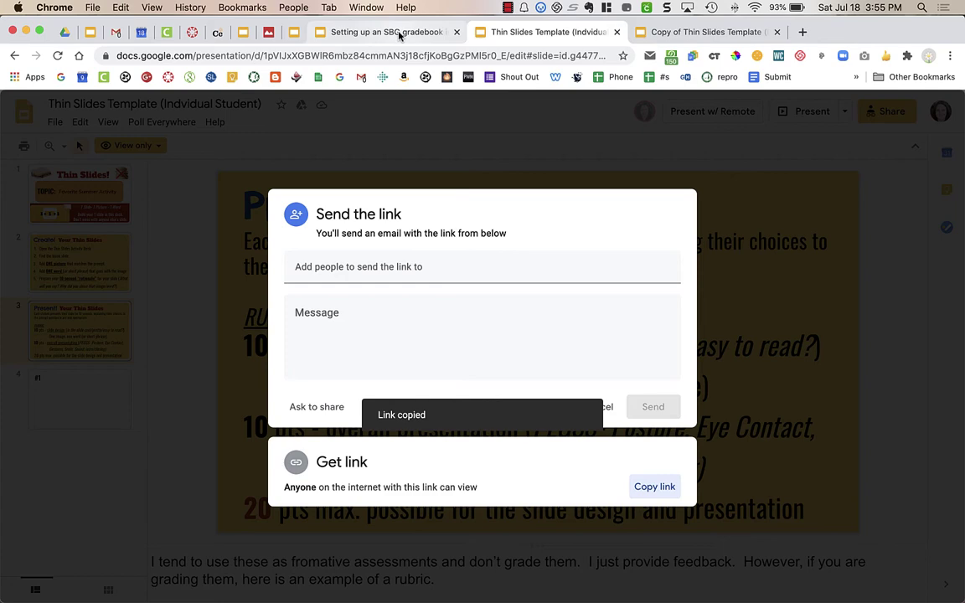
left_click(191, 33)
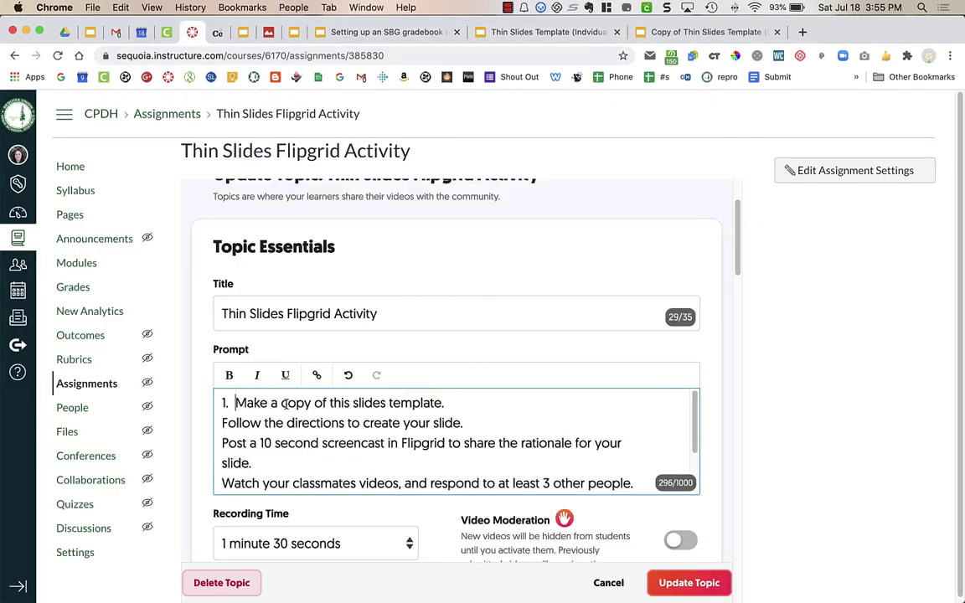
Link 'copy of this slides template' to the template URL, replacing 'edit?usp=sharing' with 'copy'
left_click_drag(444, 403, 282, 404)
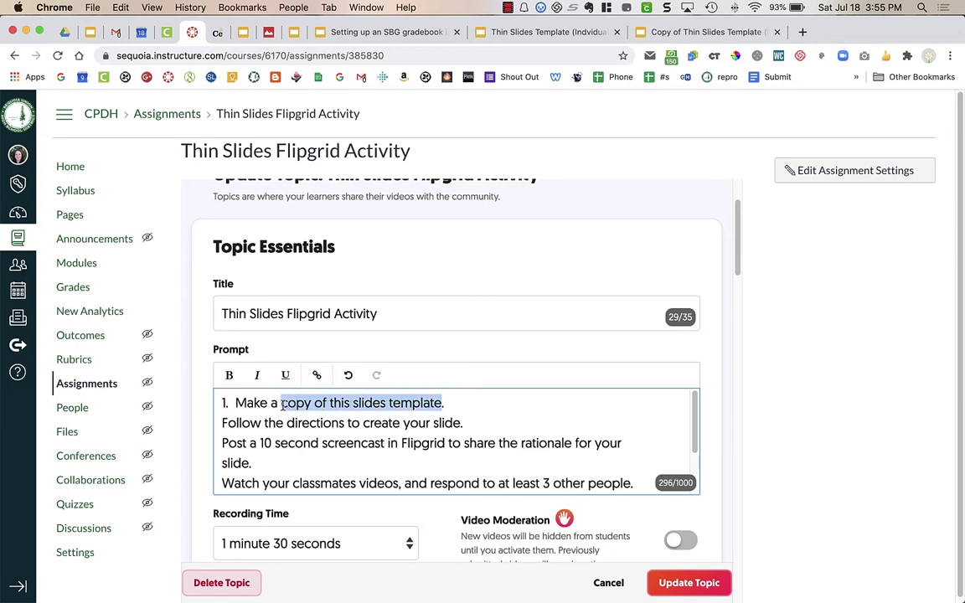
left_click(318, 376)
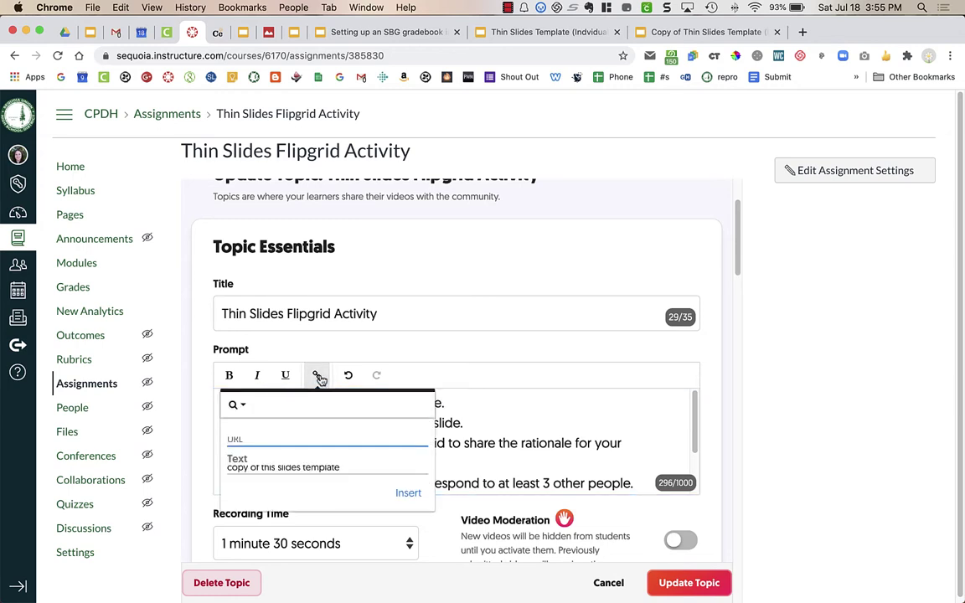
key("super+v")
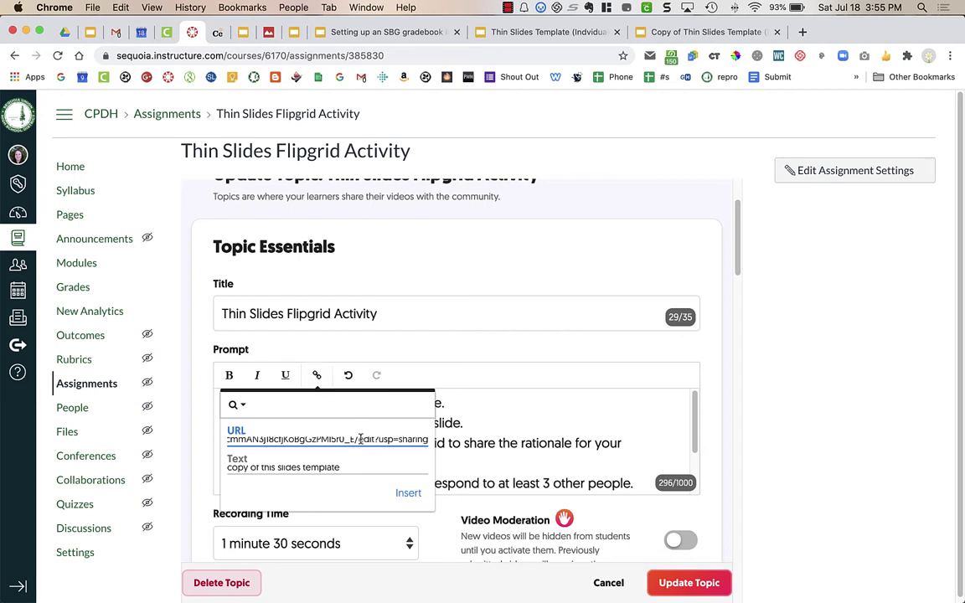
left_click_drag(357, 441, 433, 445)
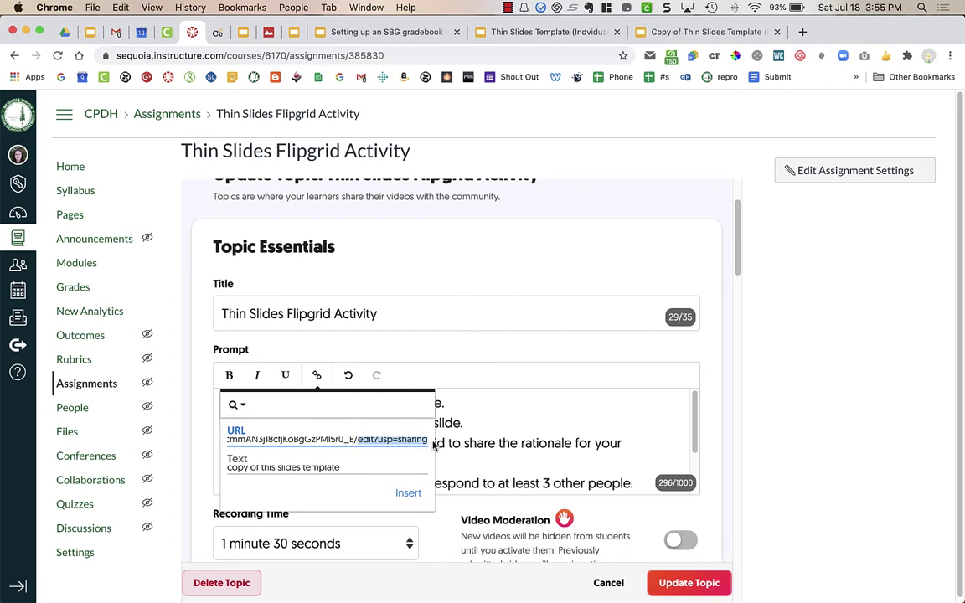
type("copy")
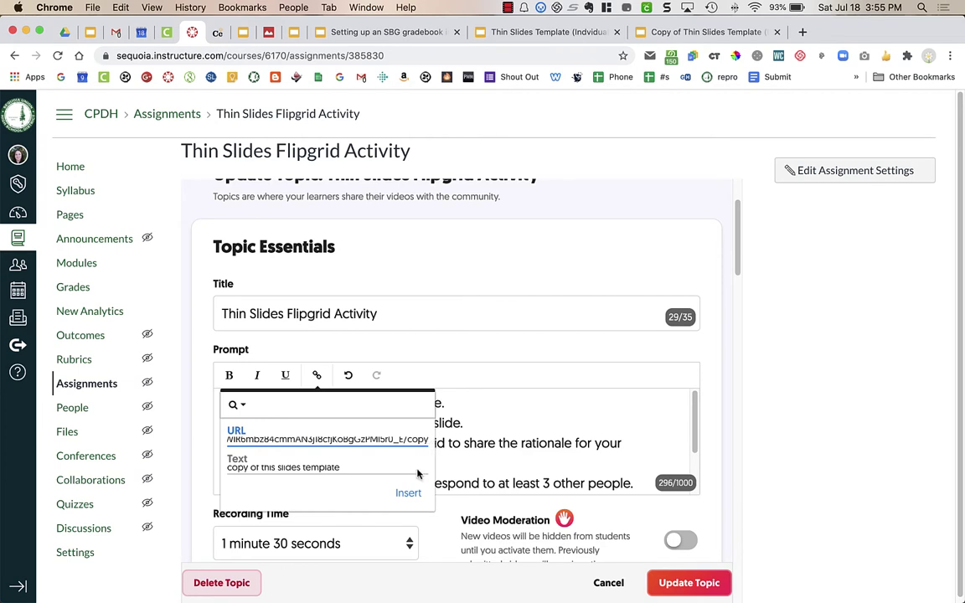
Insert the link, number the second line '2.', and add 'on your template' after directions
left_click(408, 494)
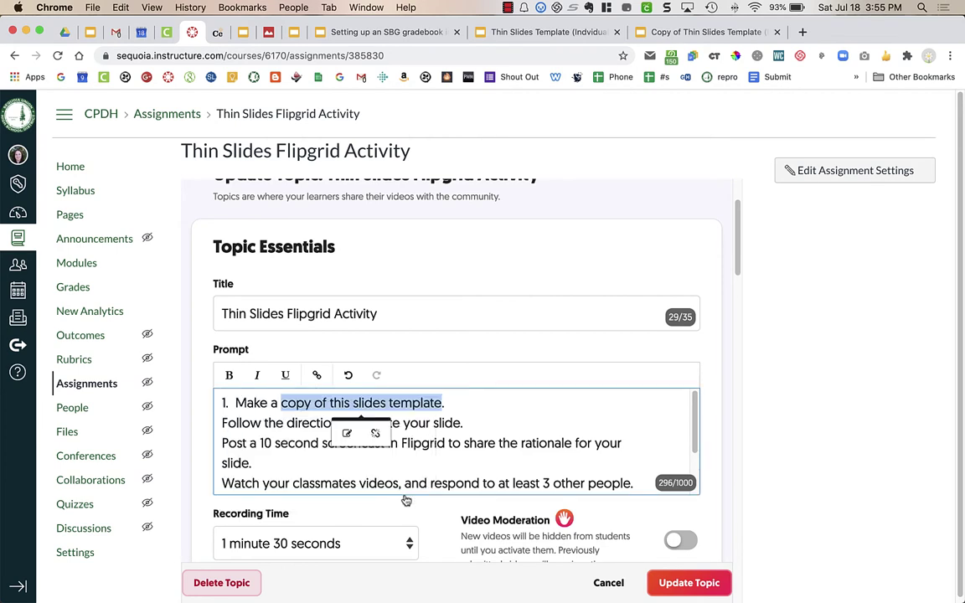
left_click(234, 422)
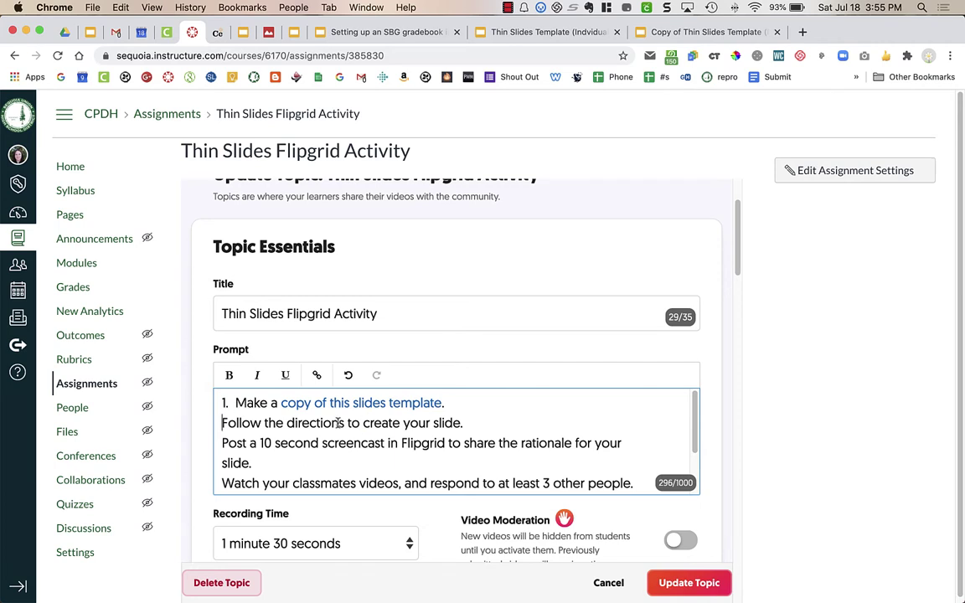
type("2.")
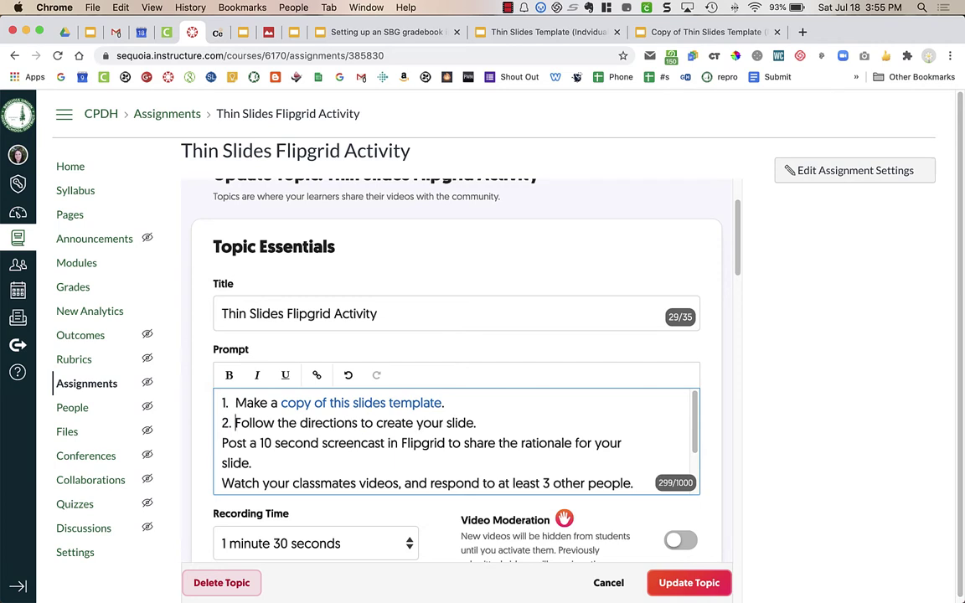
left_click(357, 422)
type("on your template")
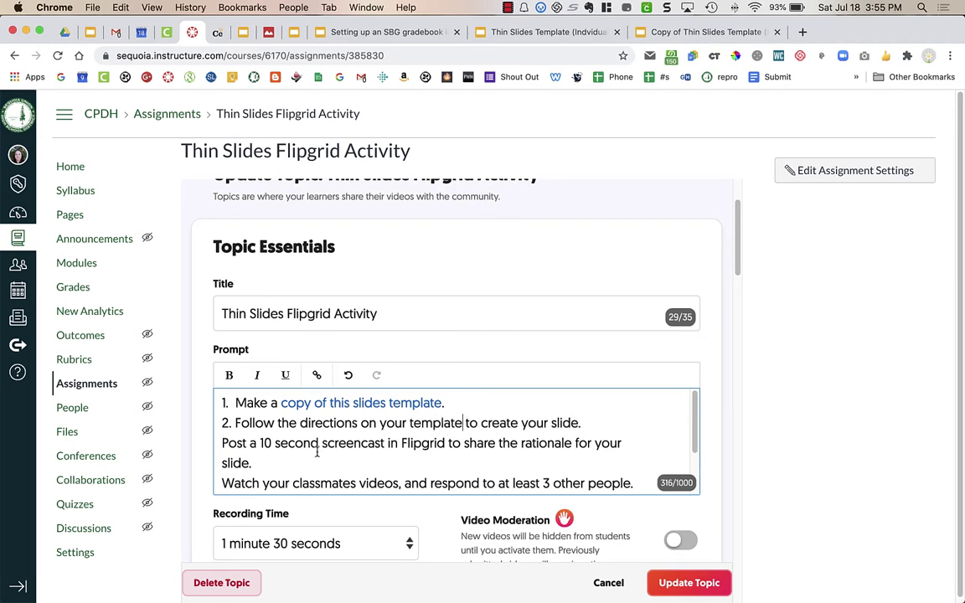
Number the Post and Watch lines '3.' and '4.'
right_click(224, 444)
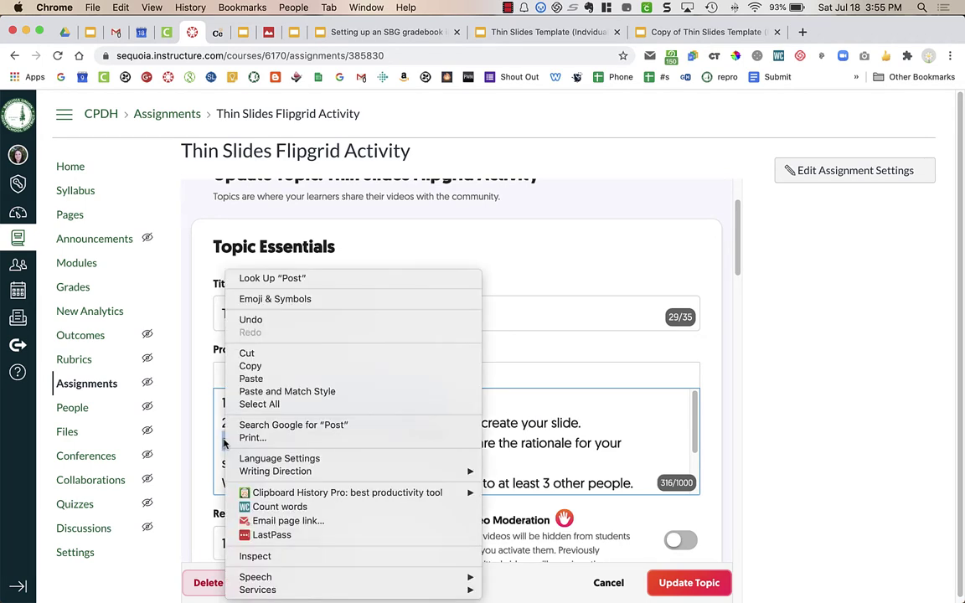
left_click(224, 444)
left_click(221, 443)
type("3.")
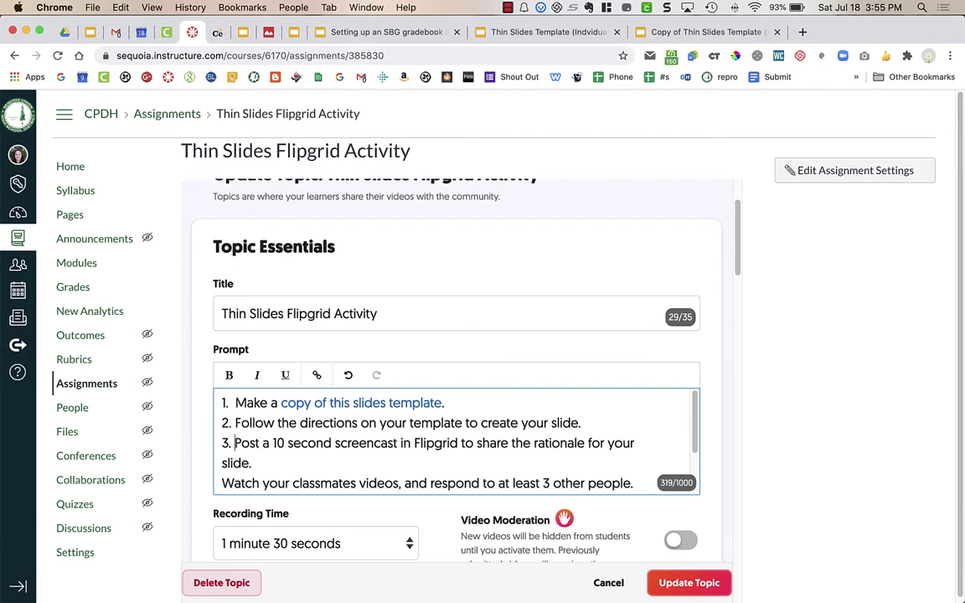
scroll(224, 438, "down", 1)
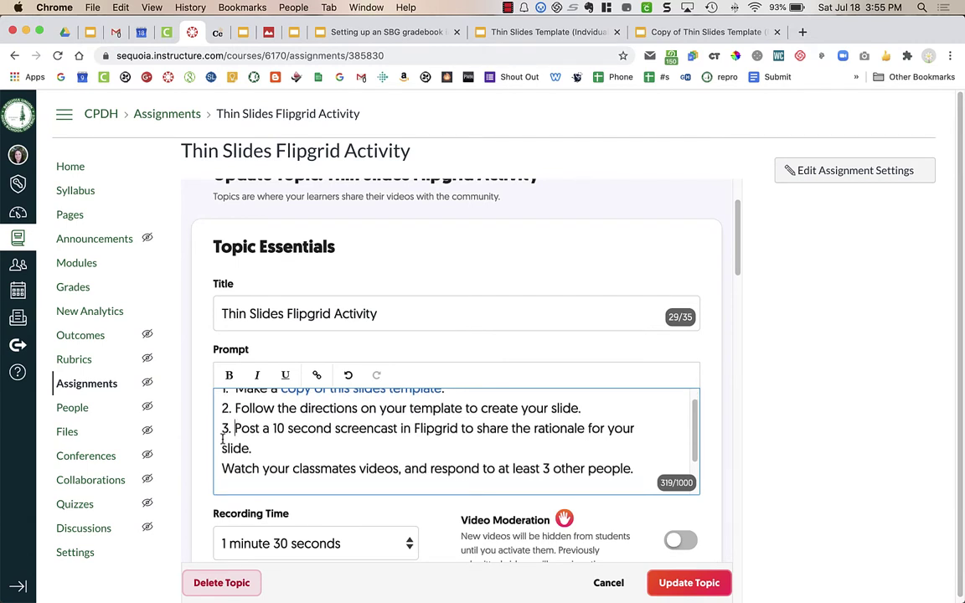
left_click(224, 463)
type("4.")
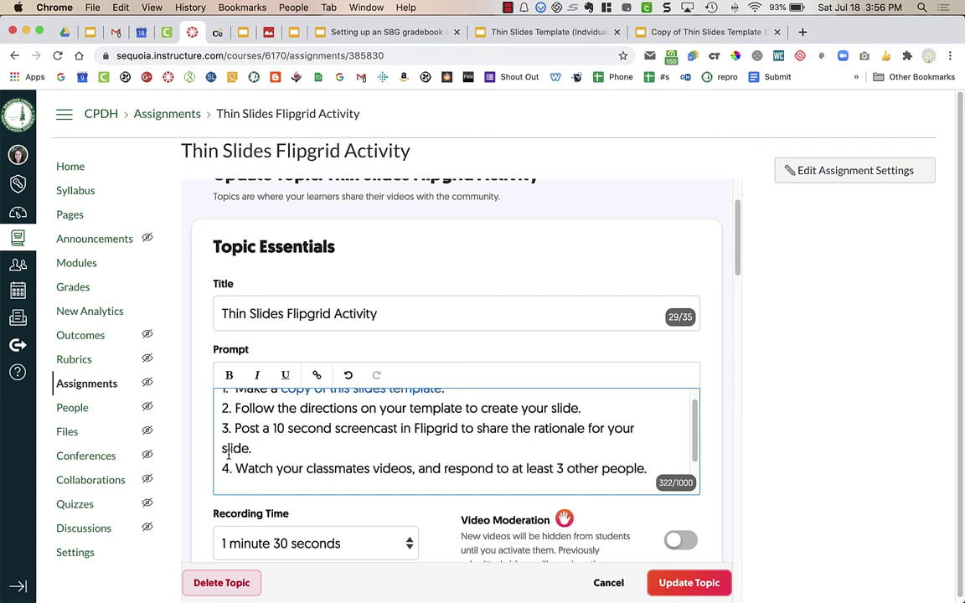
Delete the trailing 'Click the green plus…' line so the prompt ends at step 4
scroll(475, 453, "down", 1)
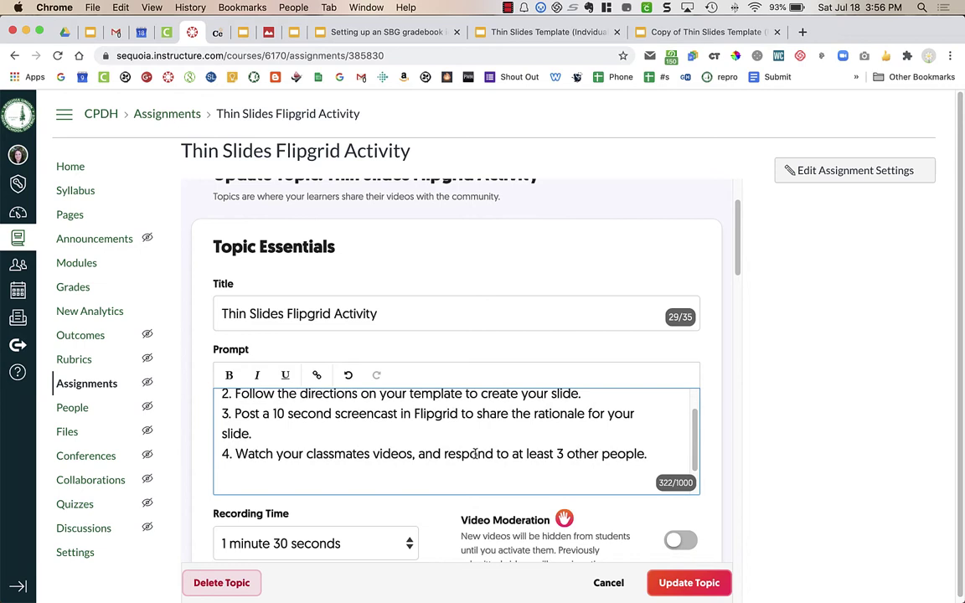
scroll(475, 453, "up", 1)
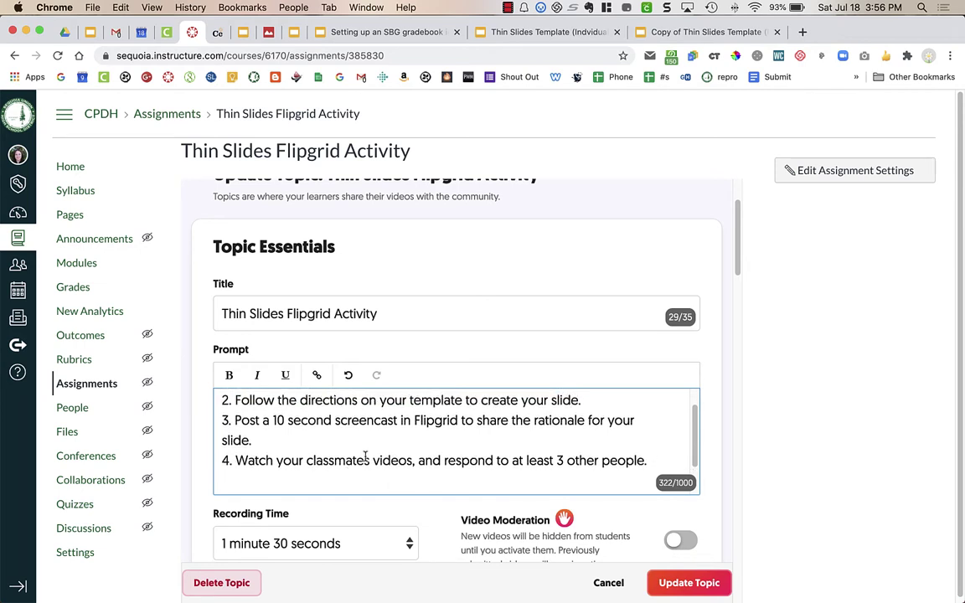
scroll(652, 460, "down", 1)
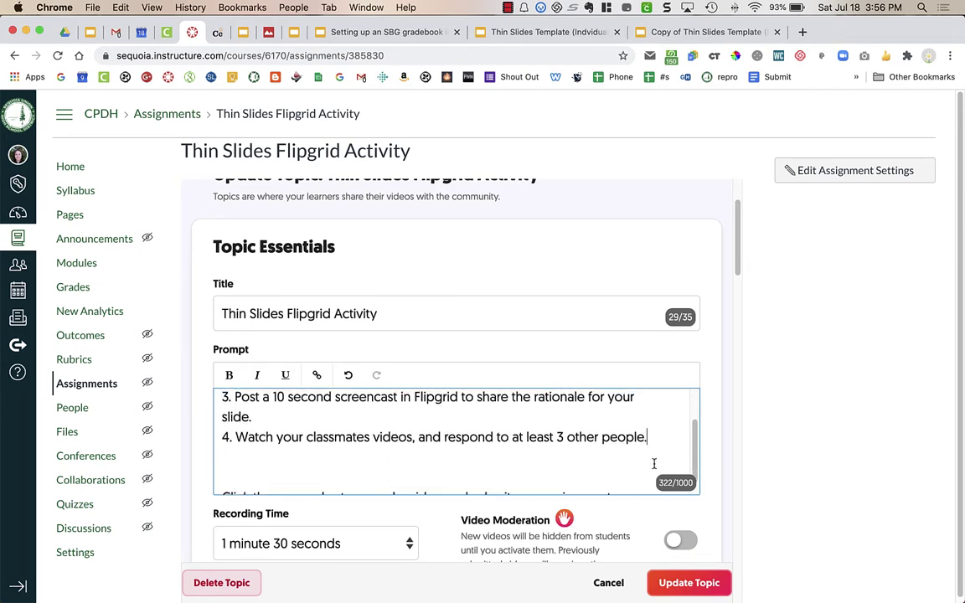
scroll(652, 463, "down", 1)
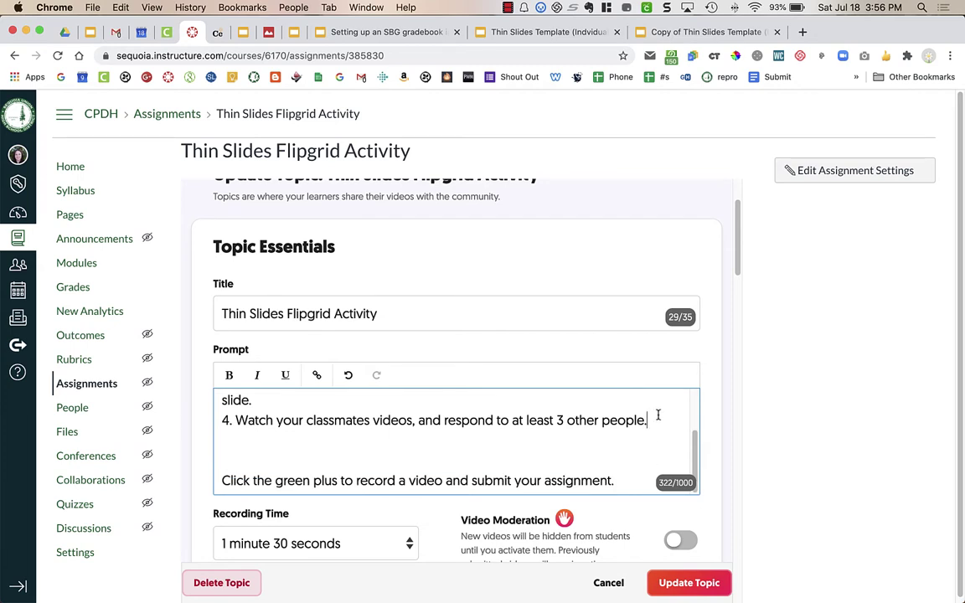
left_click_drag(649, 421, 652, 492)
key("BackSpace")
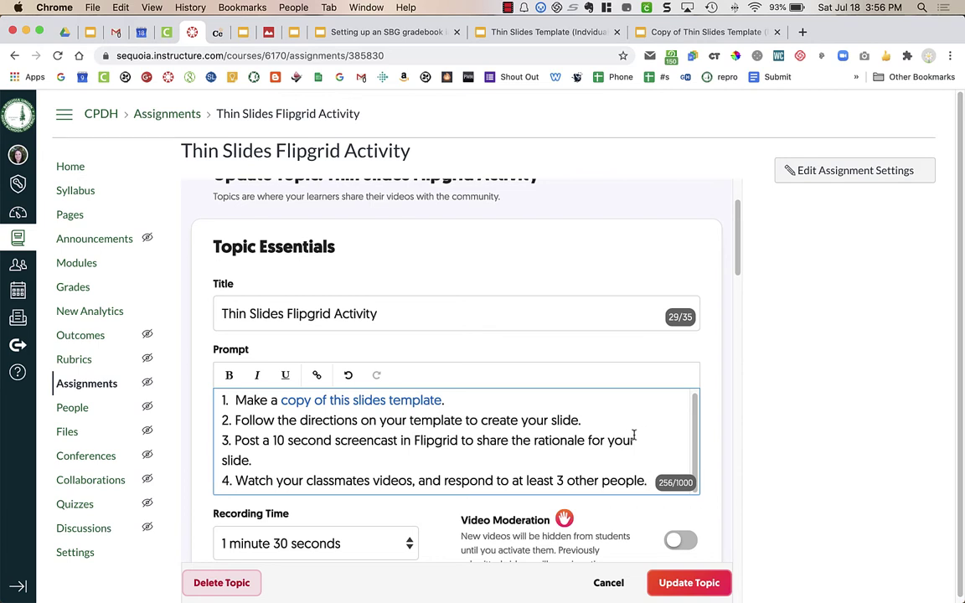
Change the topic's Recording Time from 1 minute 30 seconds to 30 seconds
scroll(626, 438, "down", 2)
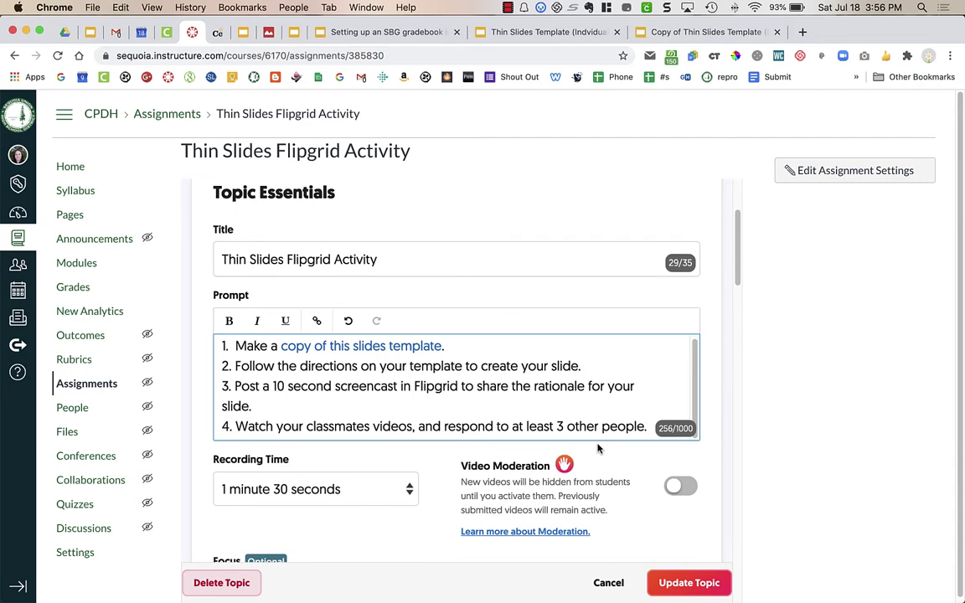
scroll(490, 482, "down", 2)
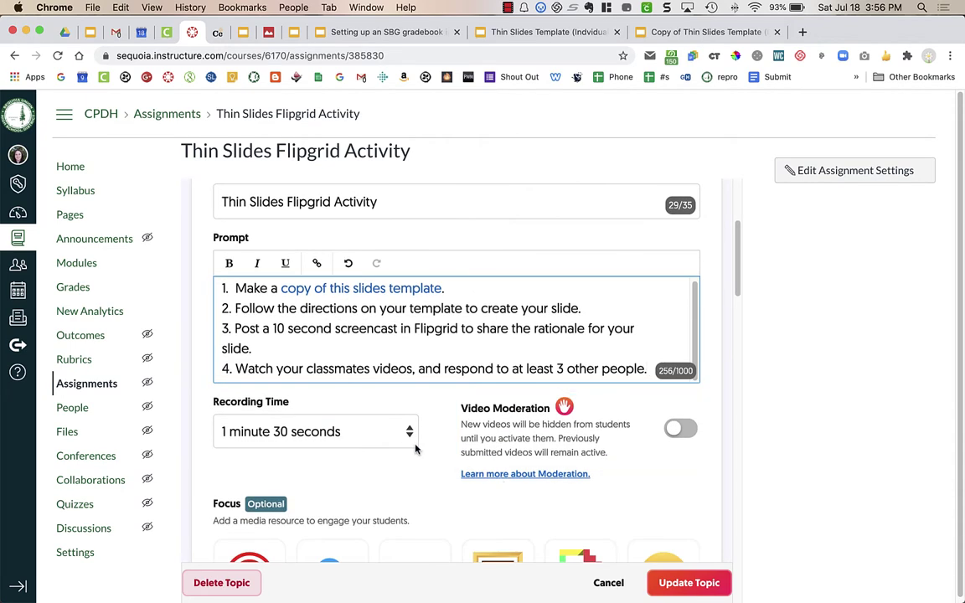
left_click(409, 434)
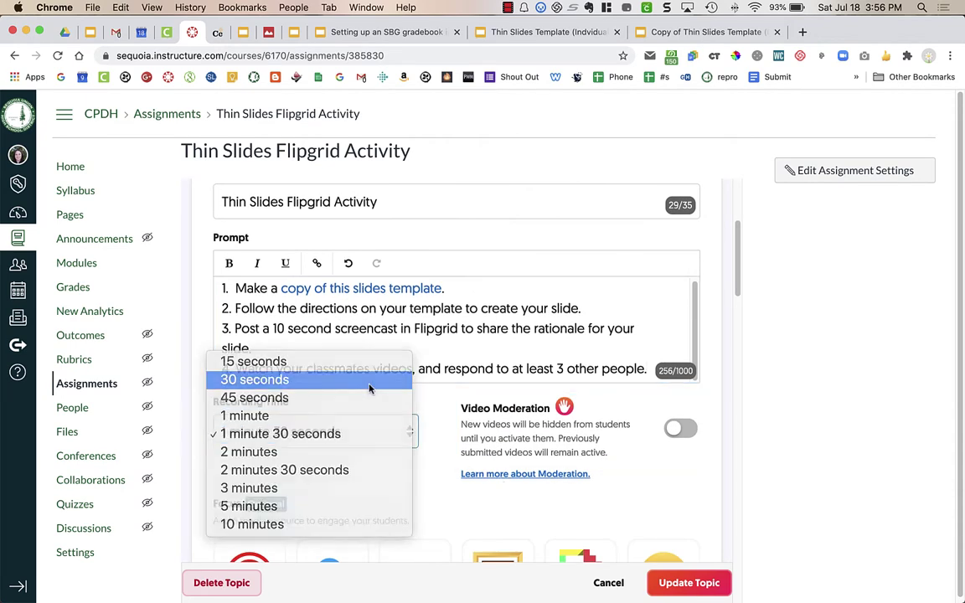
left_click(368, 388)
scroll(491, 521, "down", 2)
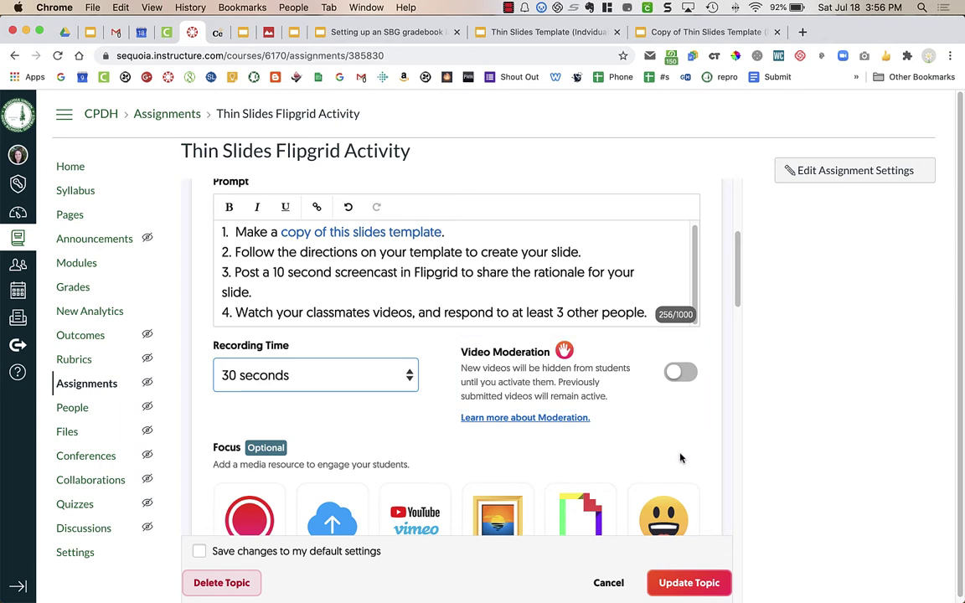
scroll(680, 457, "down", 5)
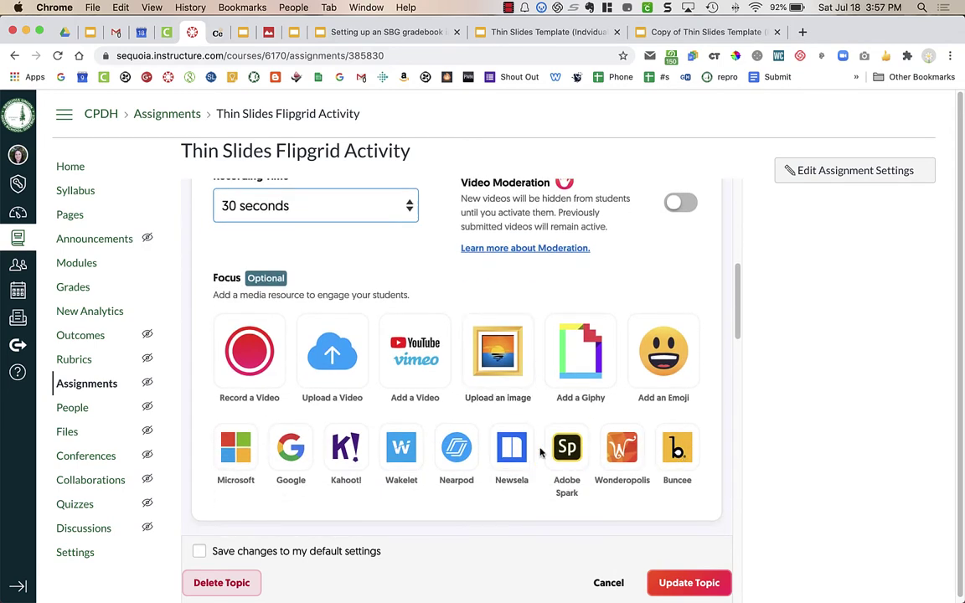
scroll(540, 452, "down", 5)
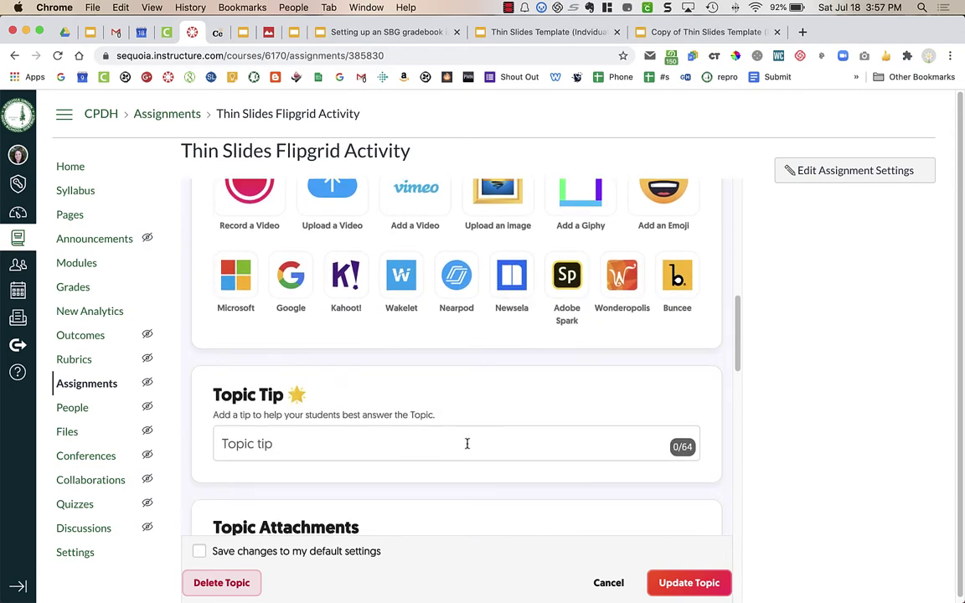
scroll(468, 444, "up", 1)
scroll(467, 443, "up", 1)
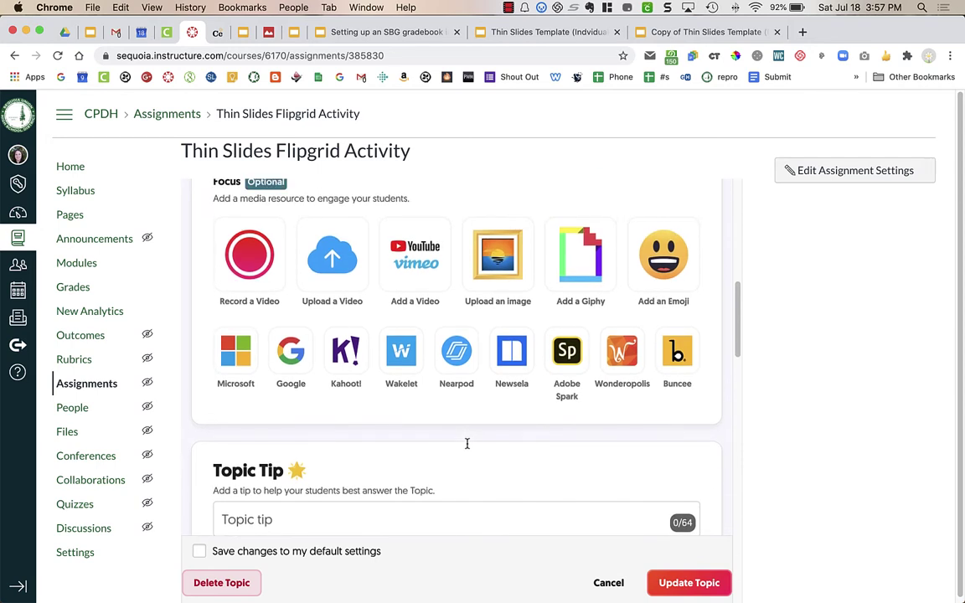
Search Giphy for 'summer' and select the dog-eating-watermelon GIF as the topic's Focus
left_click(578, 285)
left_click(459, 345)
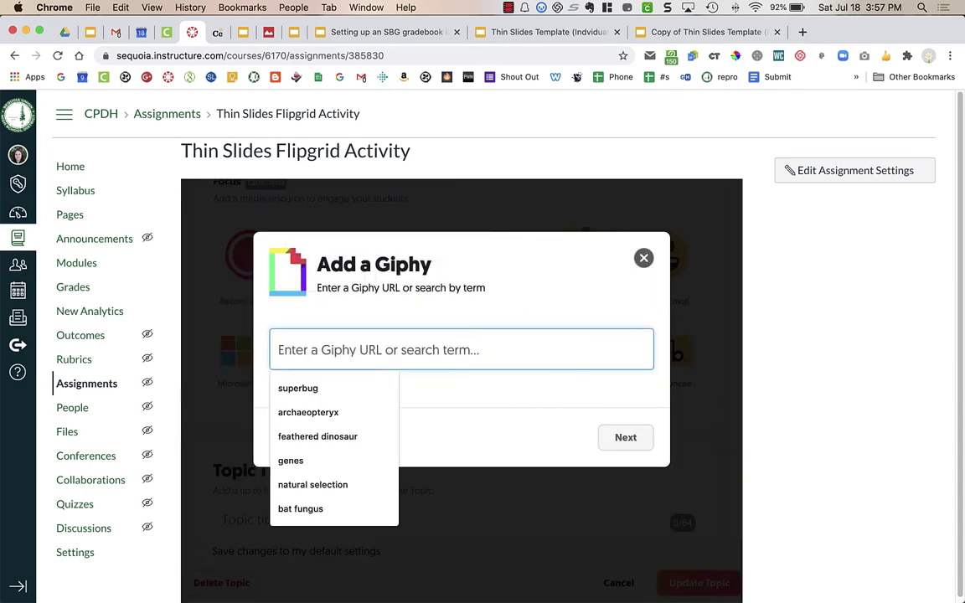
type("summer")
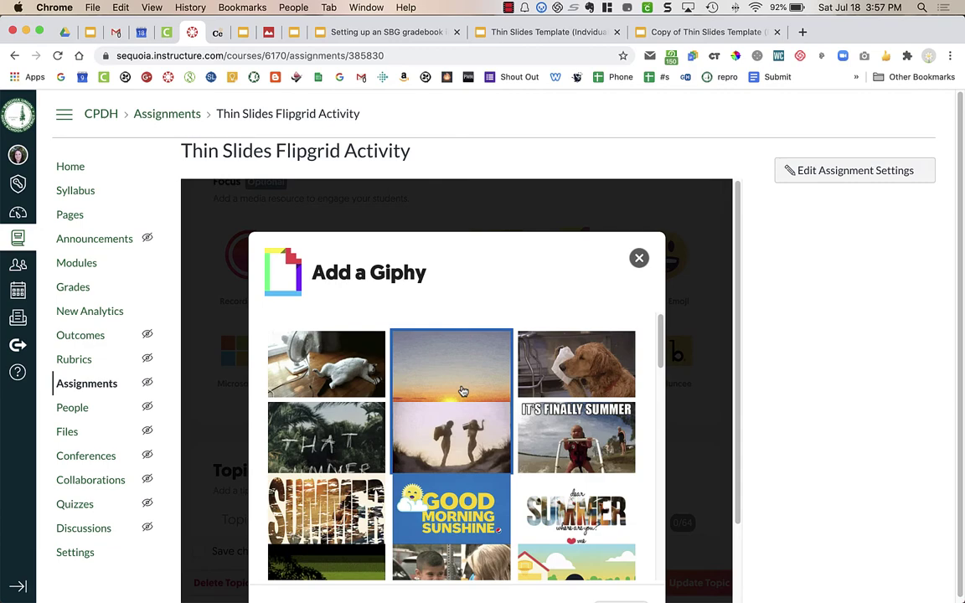
scroll(462, 428, "down", 3)
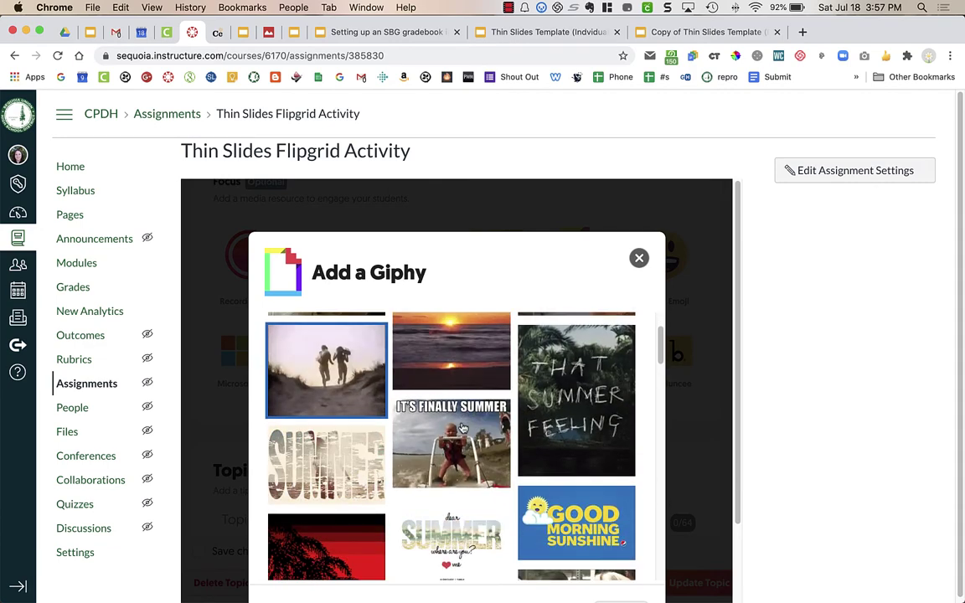
scroll(462, 428, "down", 2)
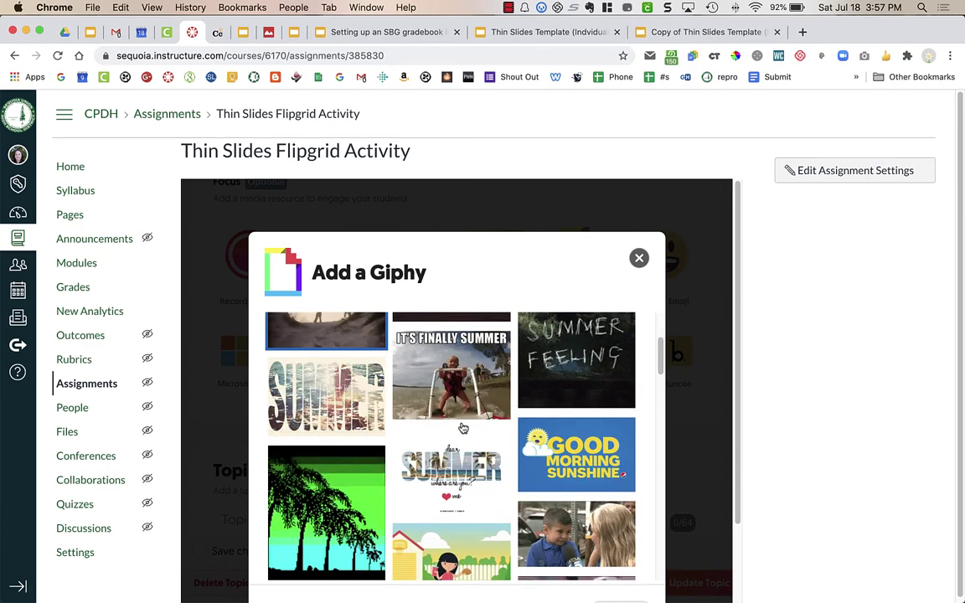
scroll(462, 428, "down", 3)
scroll(462, 428, "down", 2)
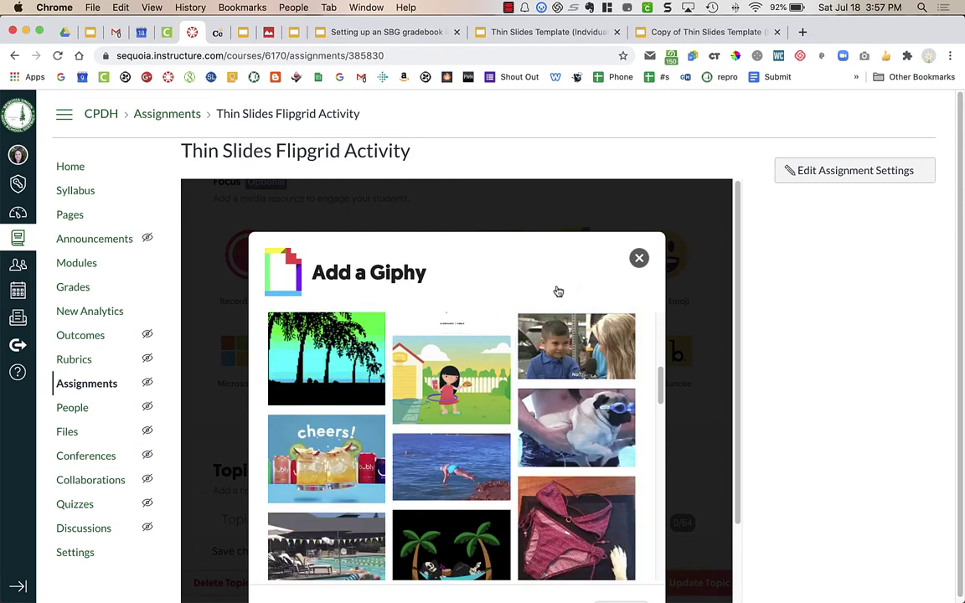
scroll(425, 422, "down", 3)
scroll(425, 422, "down", 2)
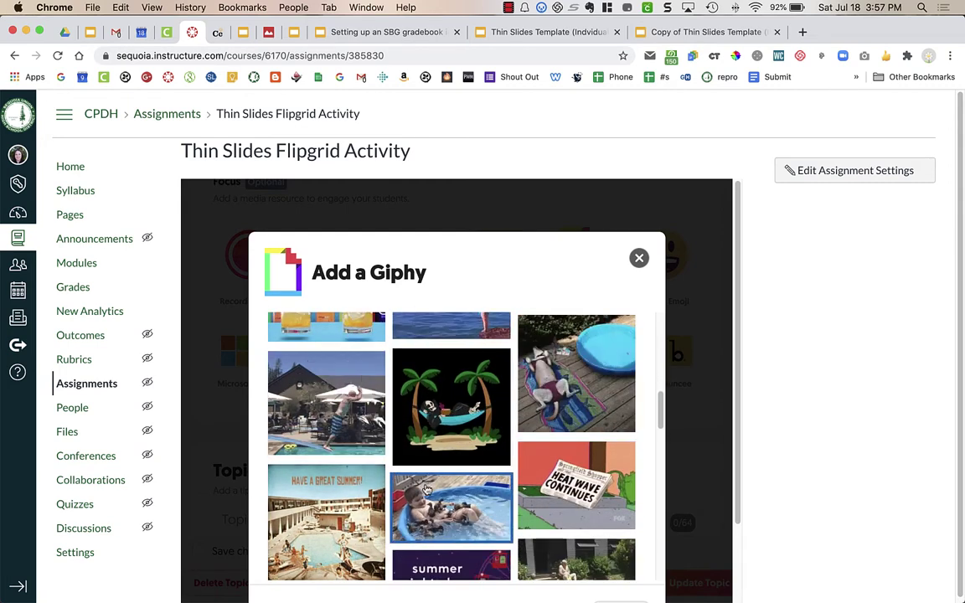
scroll(423, 489, "down", 2)
scroll(425, 489, "down", 5)
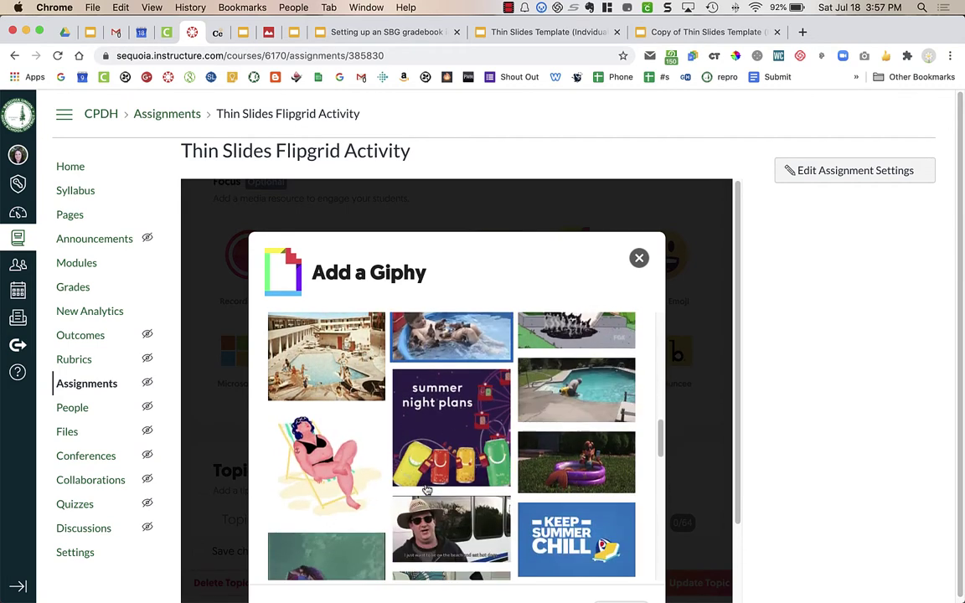
scroll(427, 489, "down", 3)
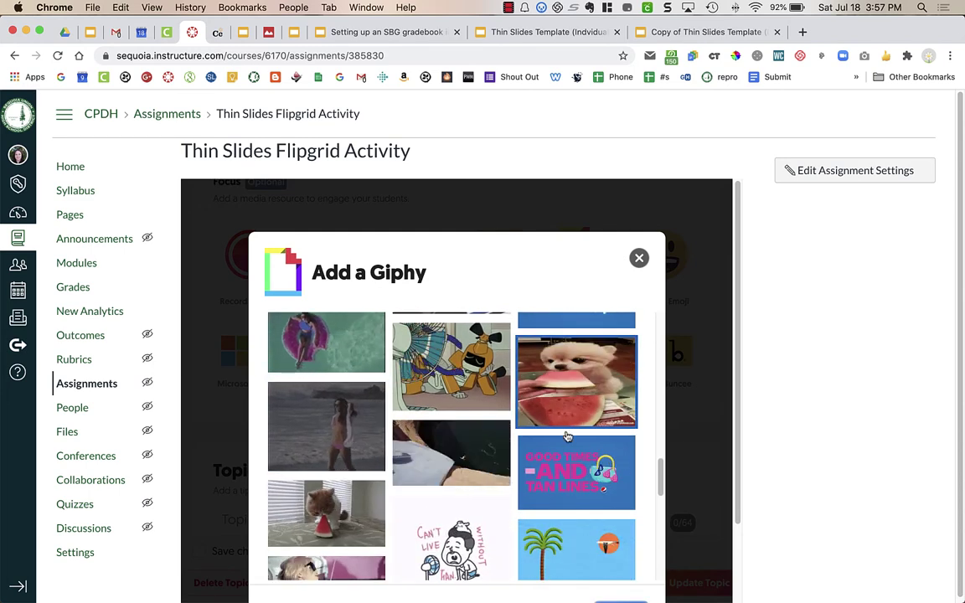
scroll(566, 437, "down", 4)
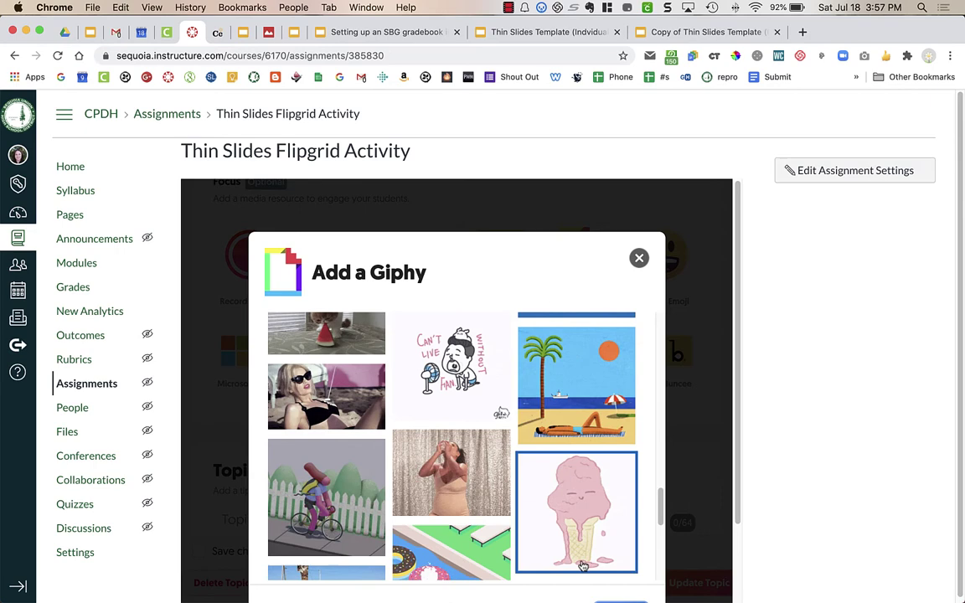
scroll(695, 540, "down", 2)
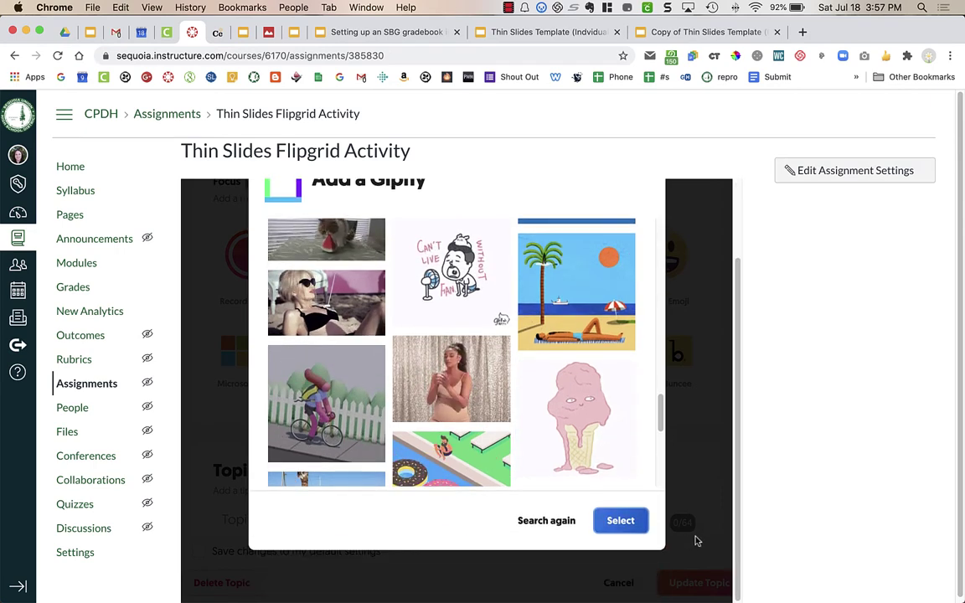
left_click(624, 524)
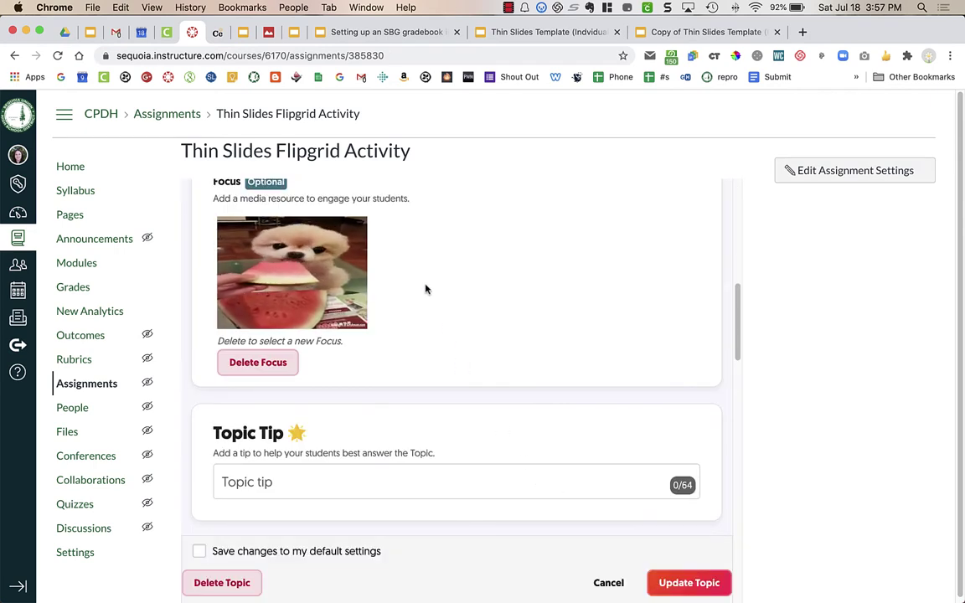
scroll(410, 482, "down", 10)
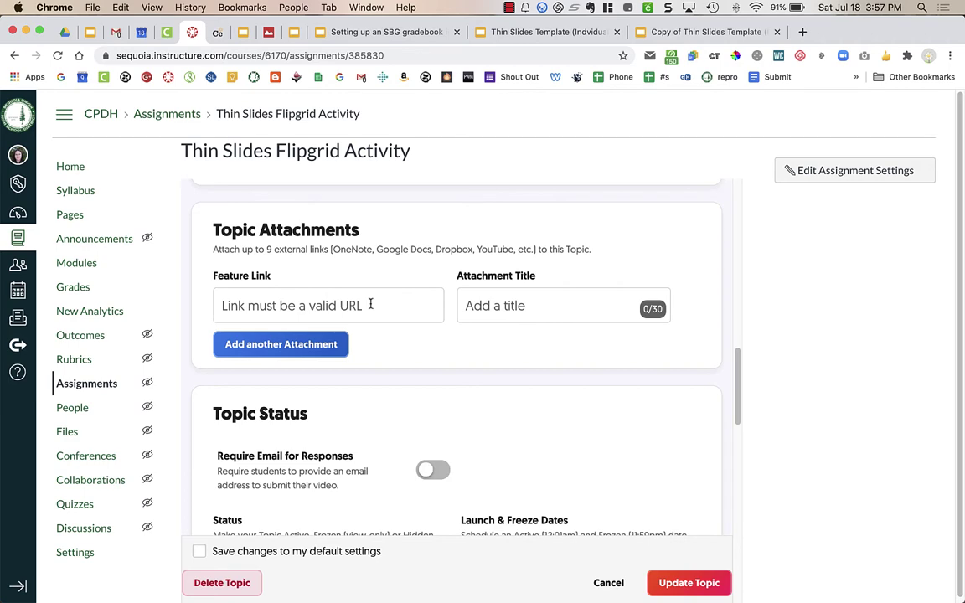
scroll(370, 305, "up", 10)
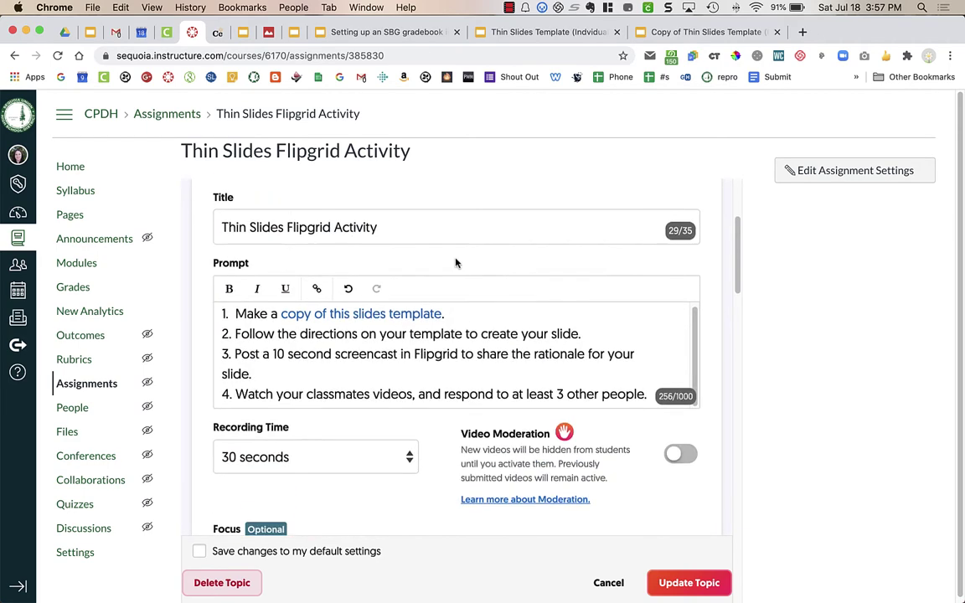
scroll(456, 263, "down", 10)
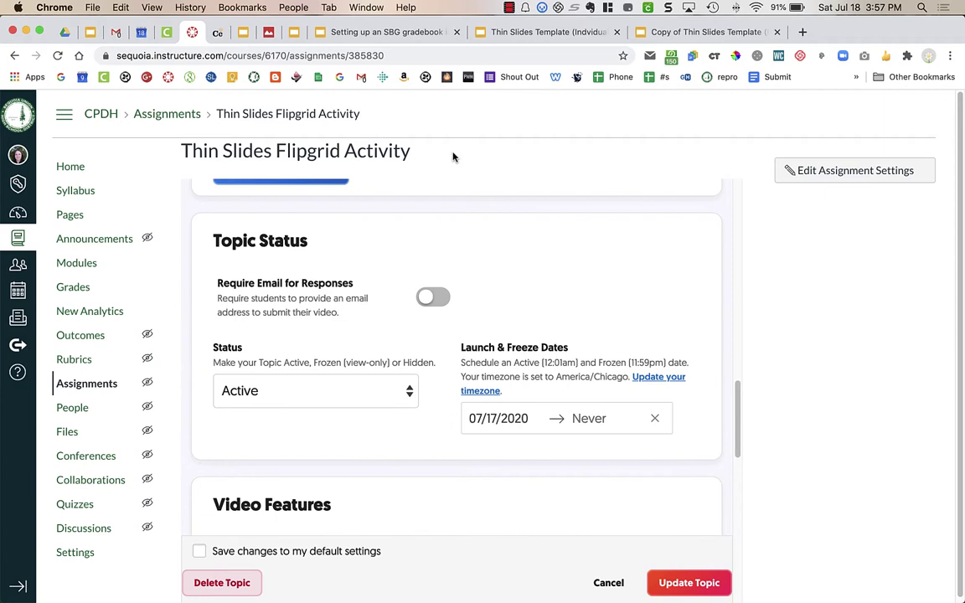
scroll(441, 338, "down", 2)
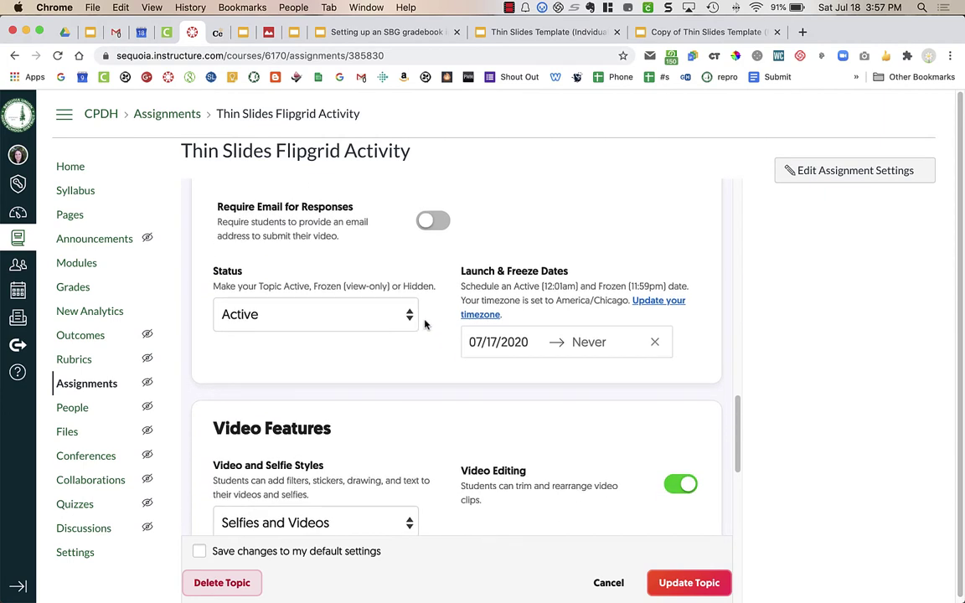
scroll(425, 324, "up", 1)
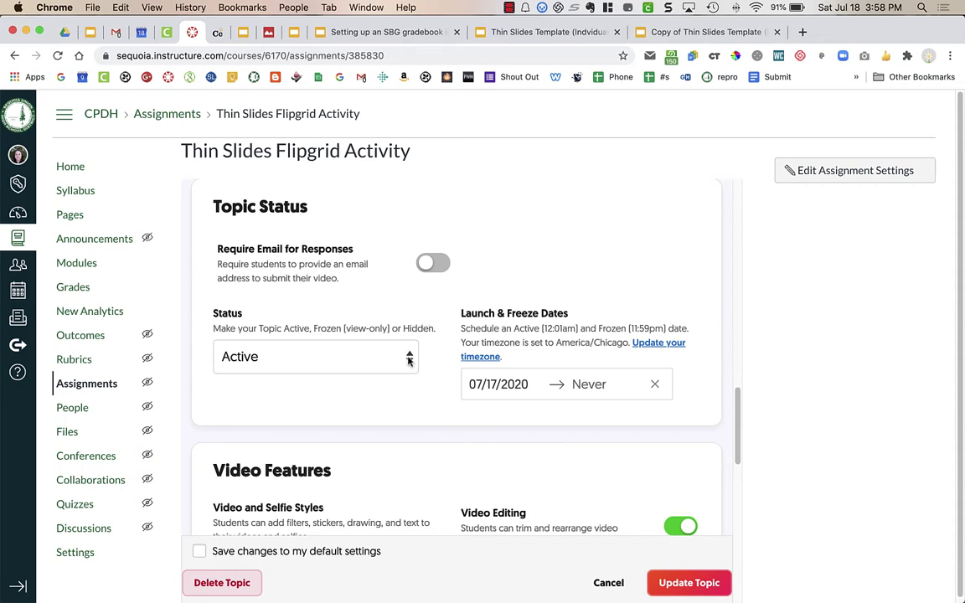
scroll(405, 411, "down", 3)
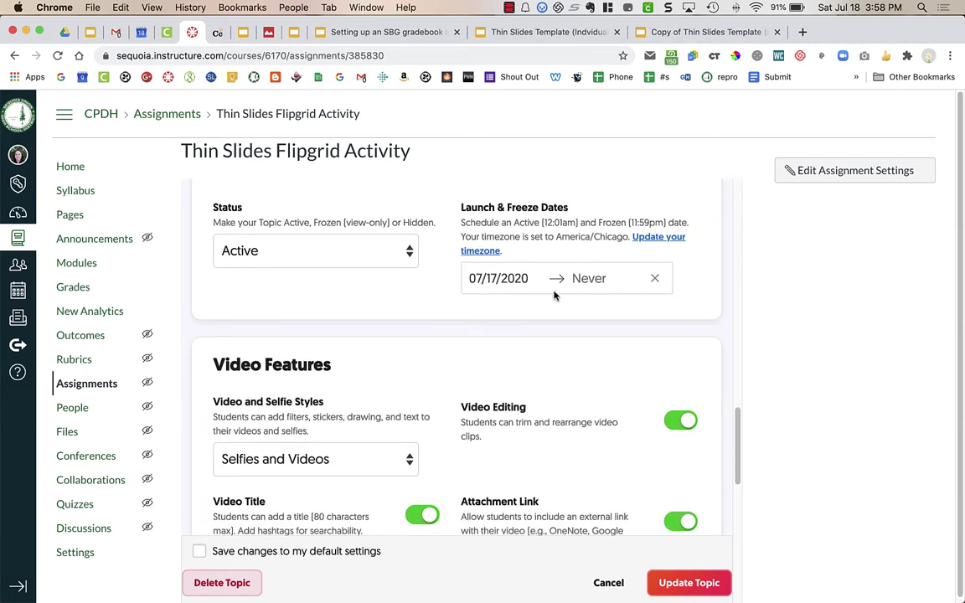
scroll(560, 344, "down", 1)
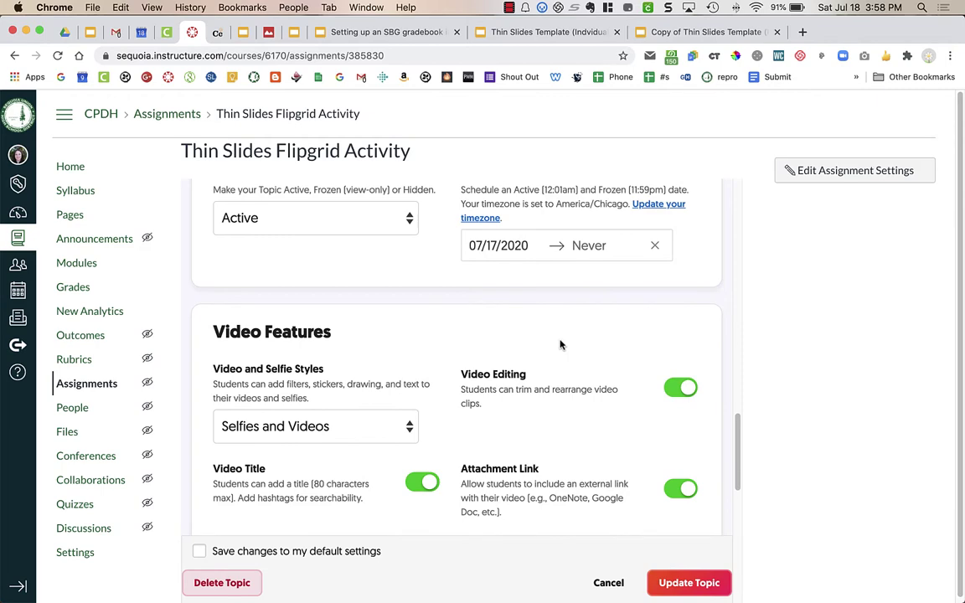
scroll(560, 344, "down", 4)
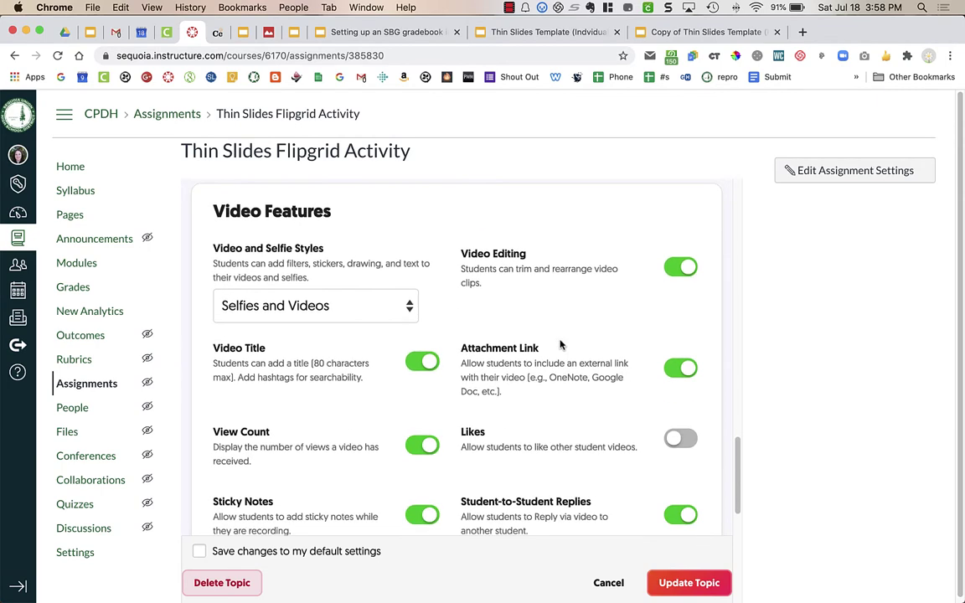
scroll(501, 348, "down", 1)
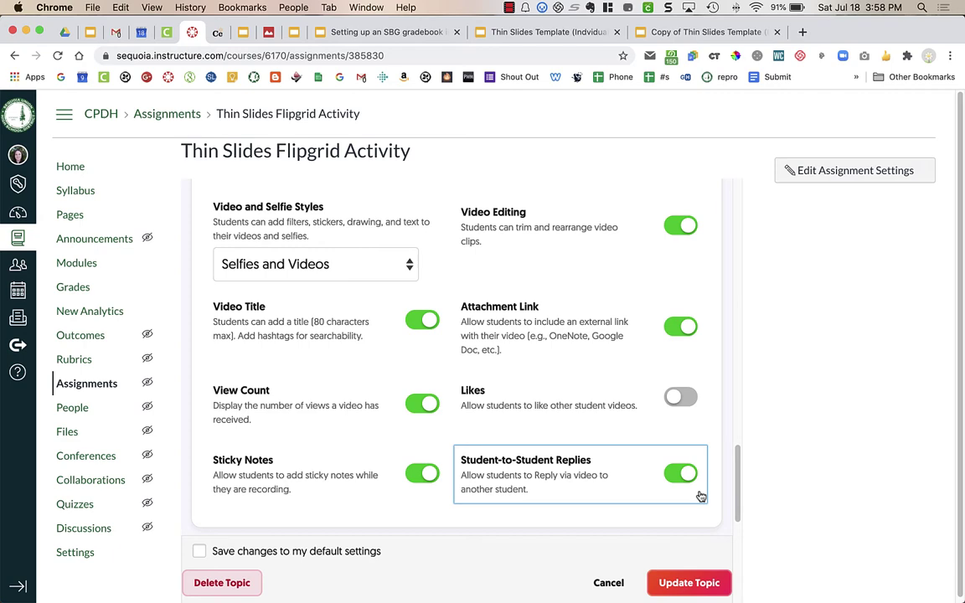
Enable Likes on student videos, then scroll down to the Feedback options
scroll(698, 496, "down", 1)
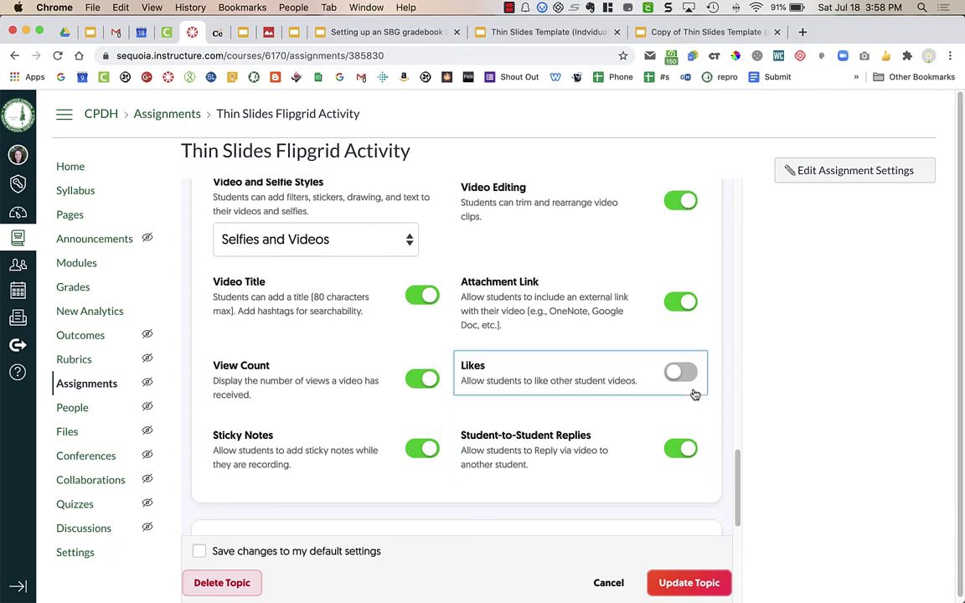
left_click(679, 377)
scroll(674, 483, "down", 5)
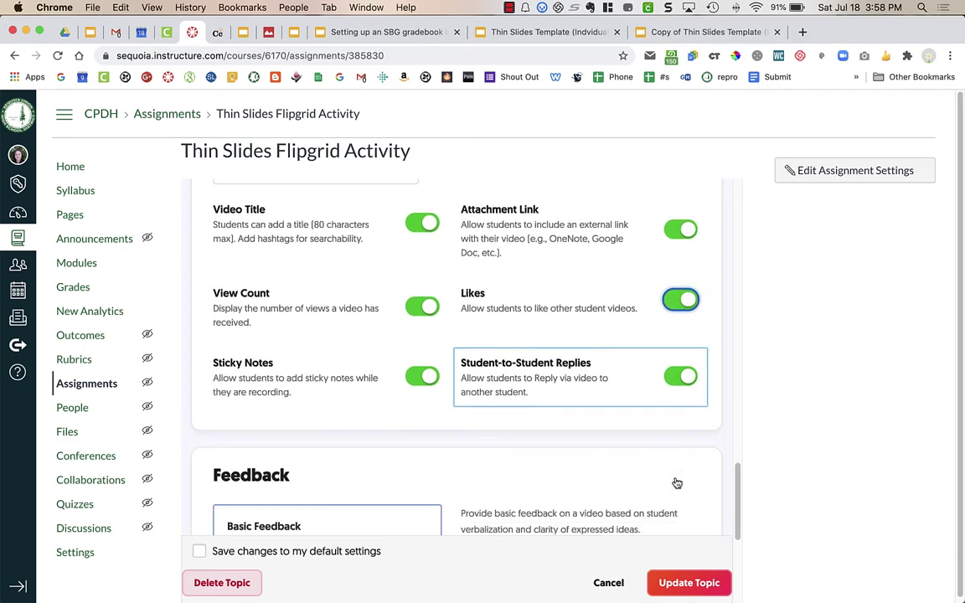
scroll(677, 483, "down", 5)
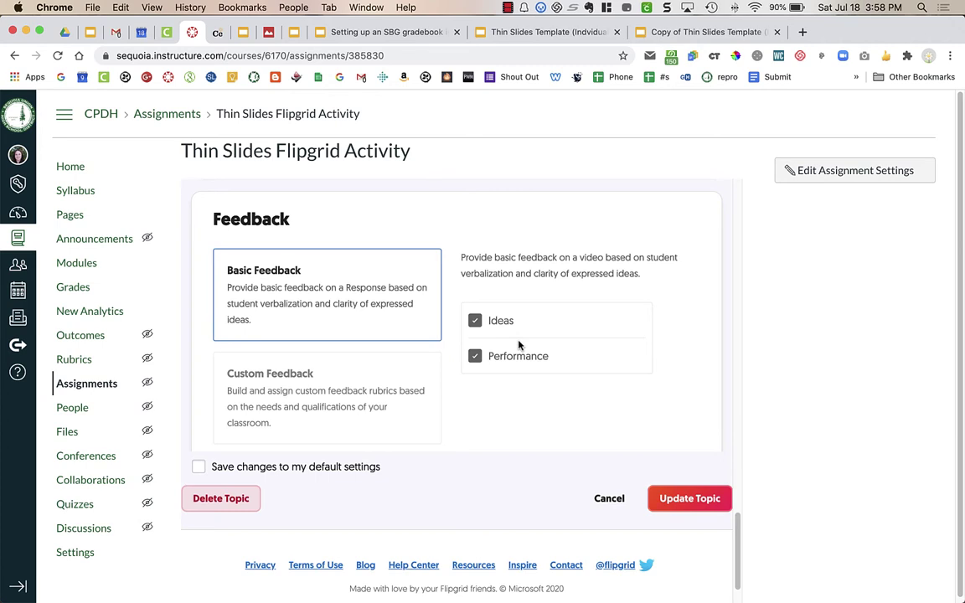
scroll(586, 396, "down", 1)
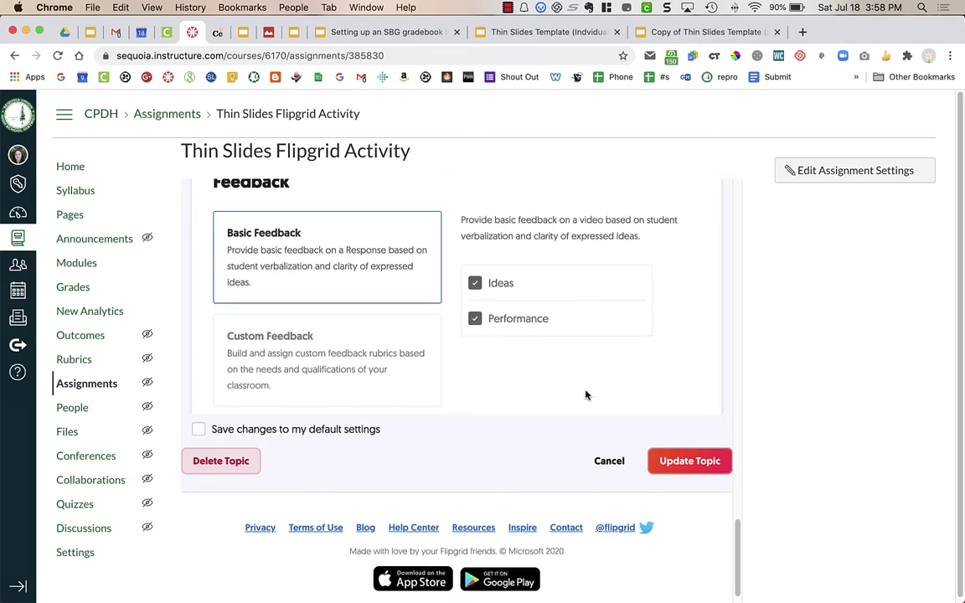
Update the Flipgrid topic, then Save & Publish the Thin Slides Flipgrid Activity assignment
left_click(700, 462)
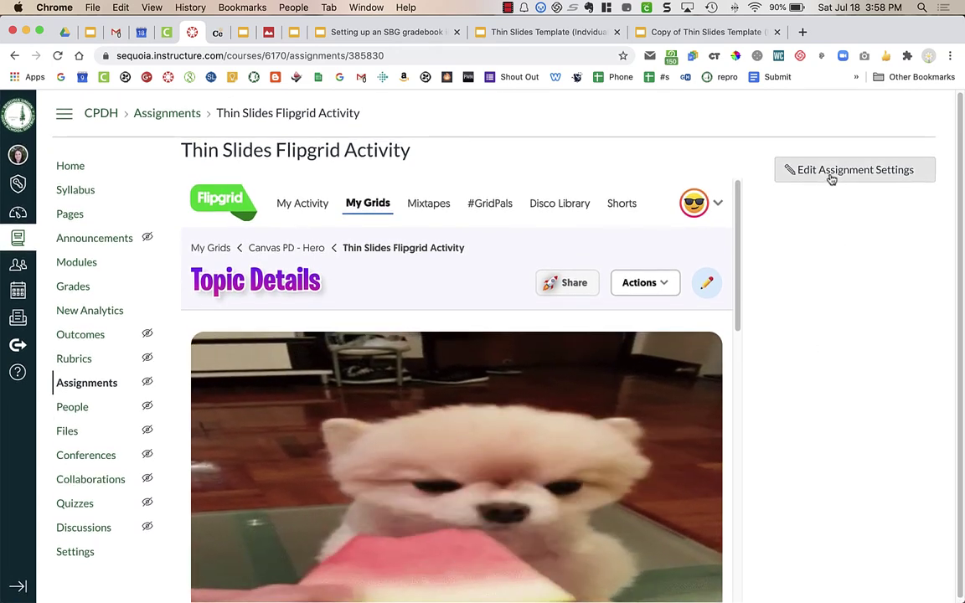
left_click(830, 175)
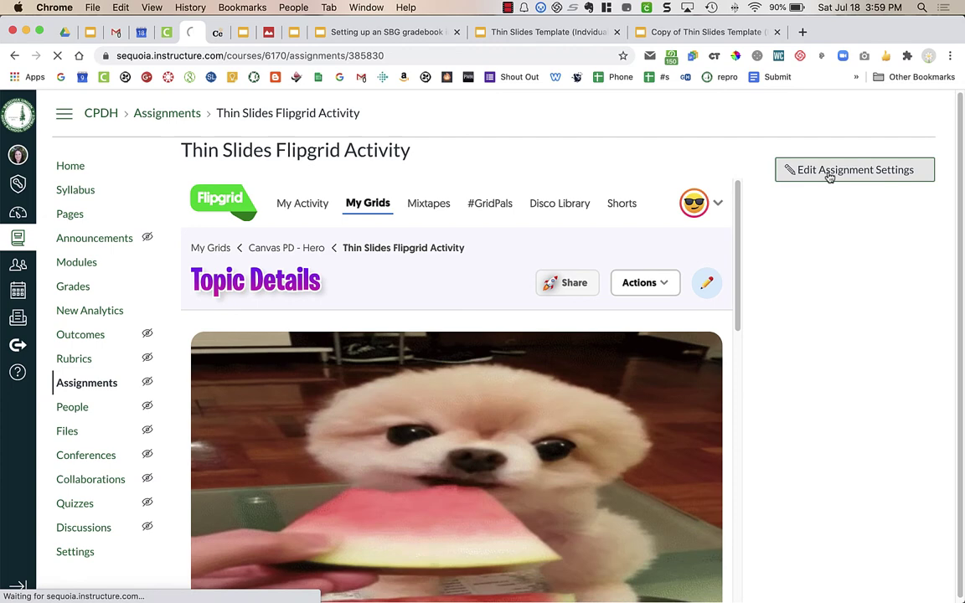
scroll(805, 474, "down", 10)
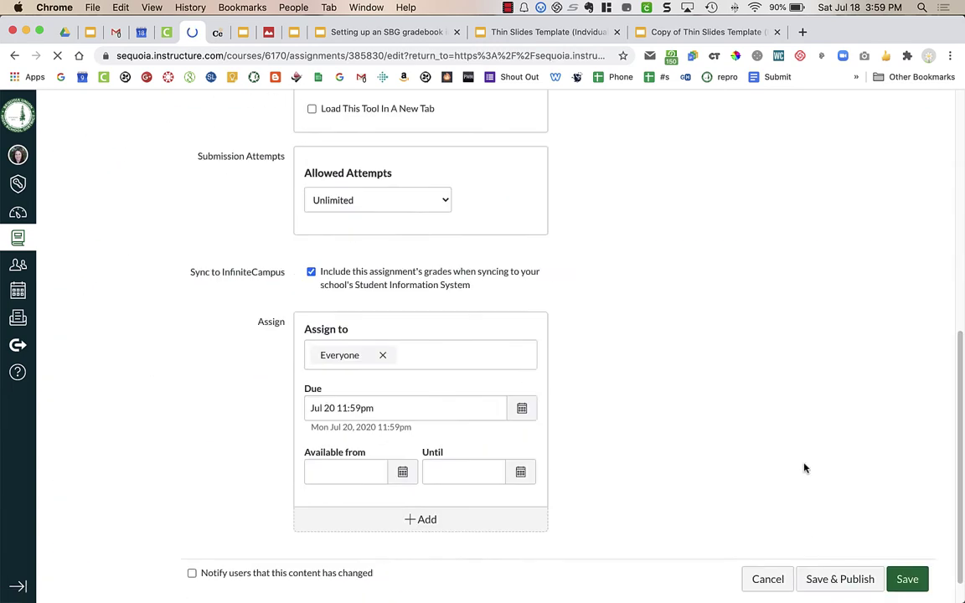
scroll(809, 467, "up", 4)
scroll(864, 565, "down", 4)
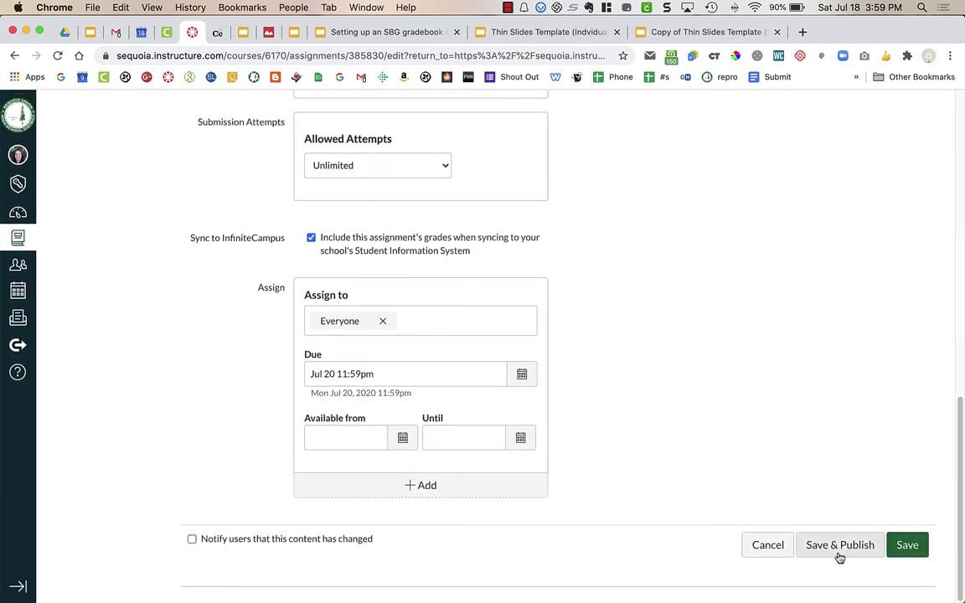
left_click(835, 553)
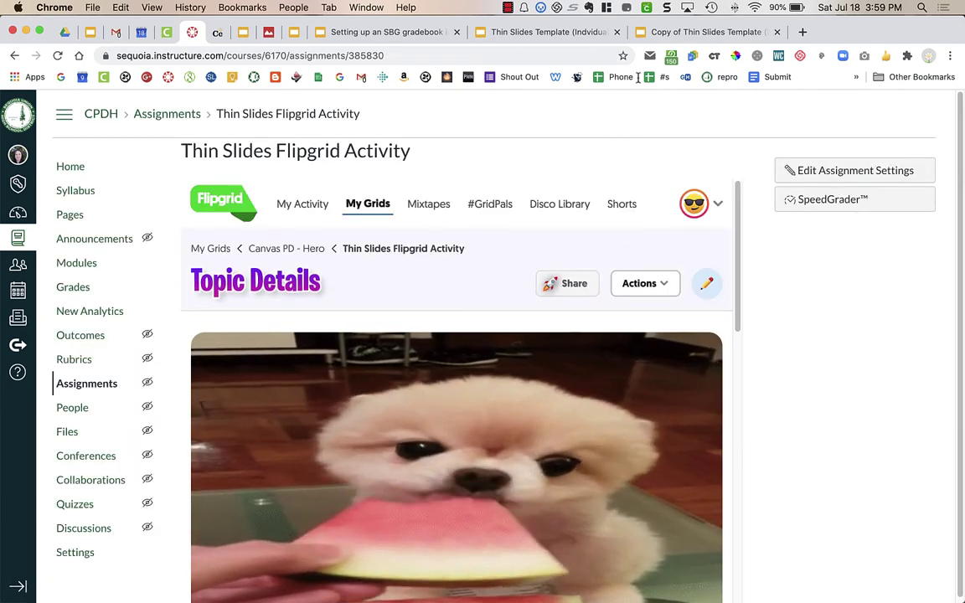
Review the Thin Slides template's title, Create! instructions and blank #1 student slides
left_click(550, 34)
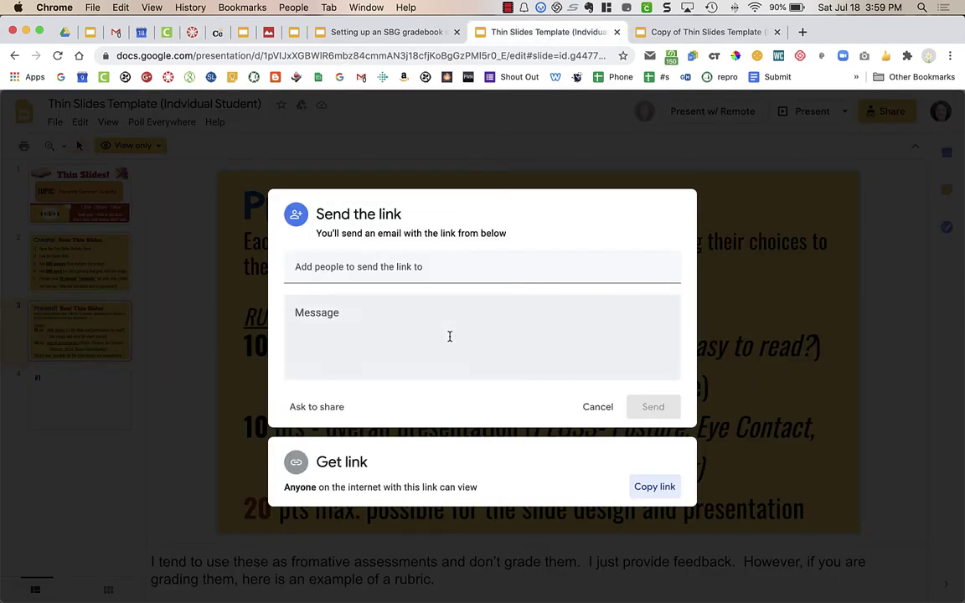
left_click(781, 388)
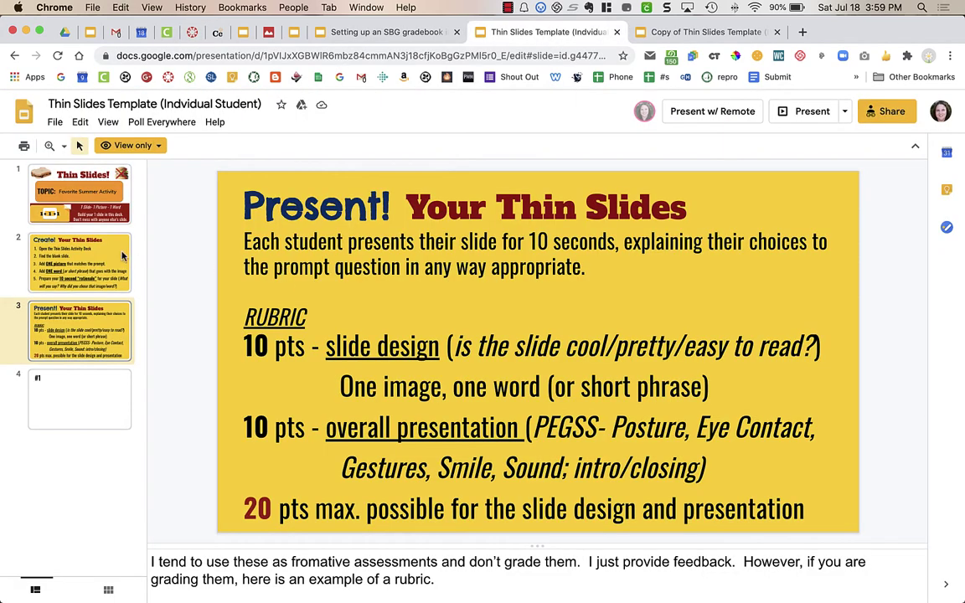
left_click(89, 186)
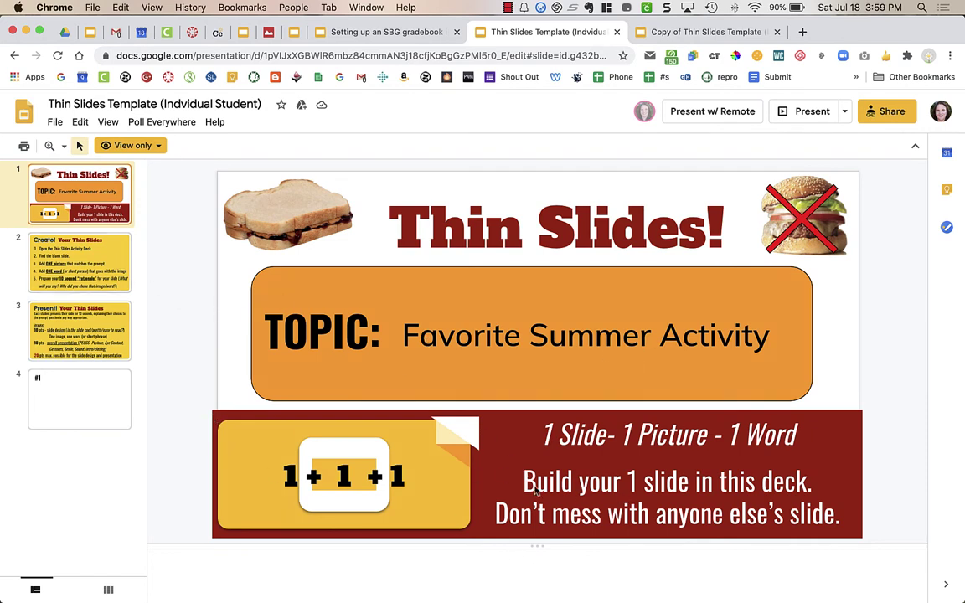
left_click(86, 243)
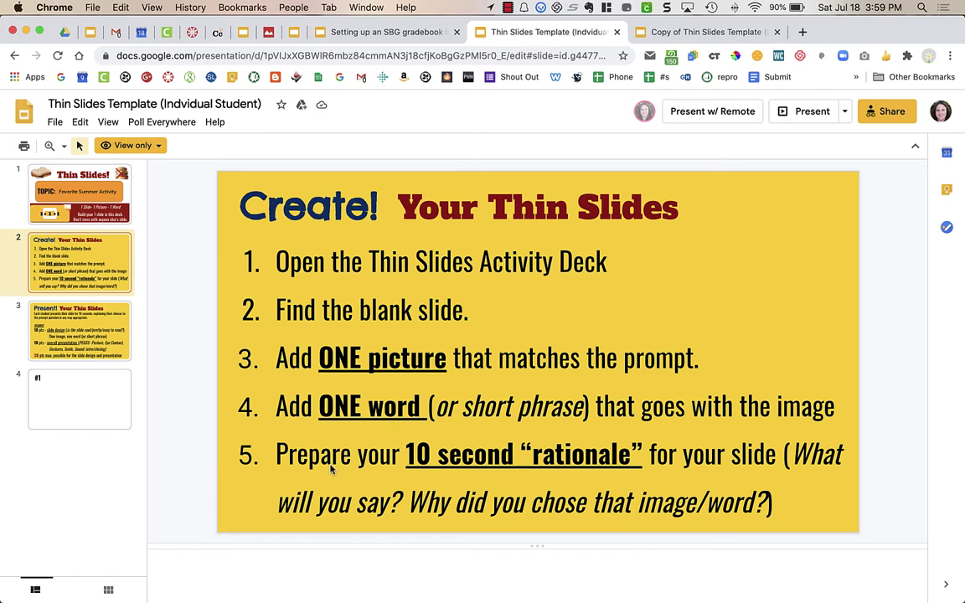
left_click(85, 407)
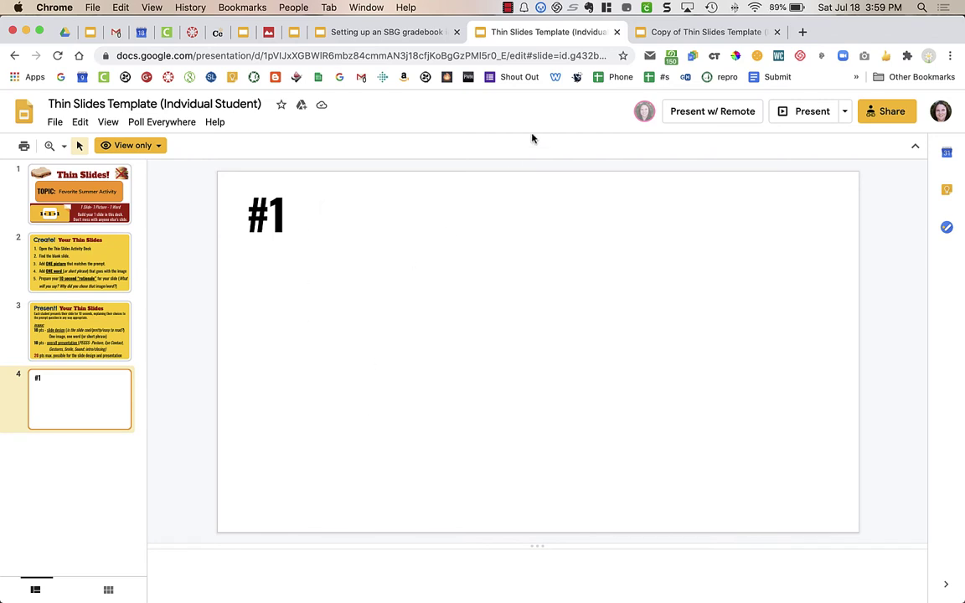
left_click(508, 7)
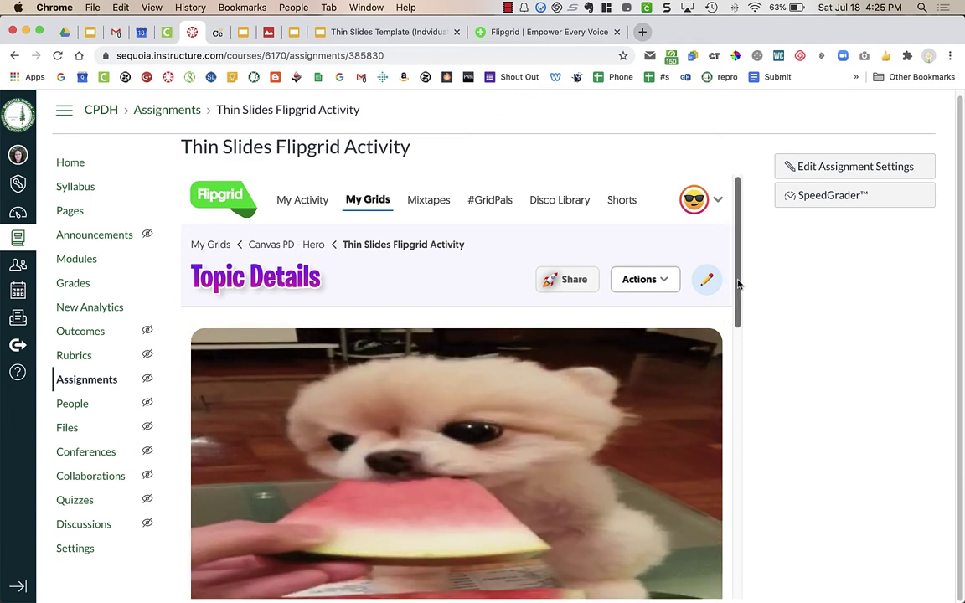
Scroll the embedded Flipgrid frame and switch to the Flipgrid My Grids dashboard
left_click_drag(738, 285, 730, 543)
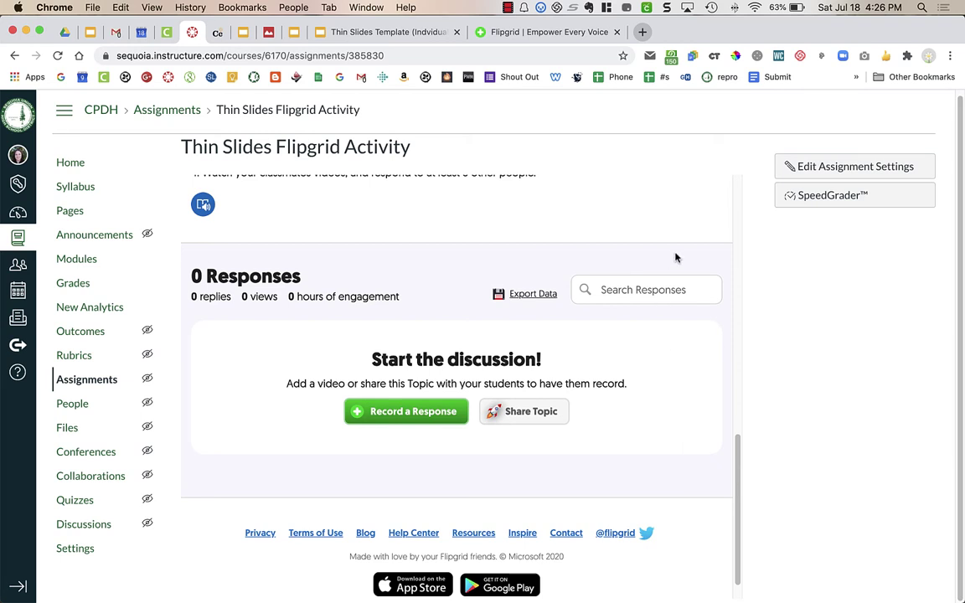
left_click(563, 33)
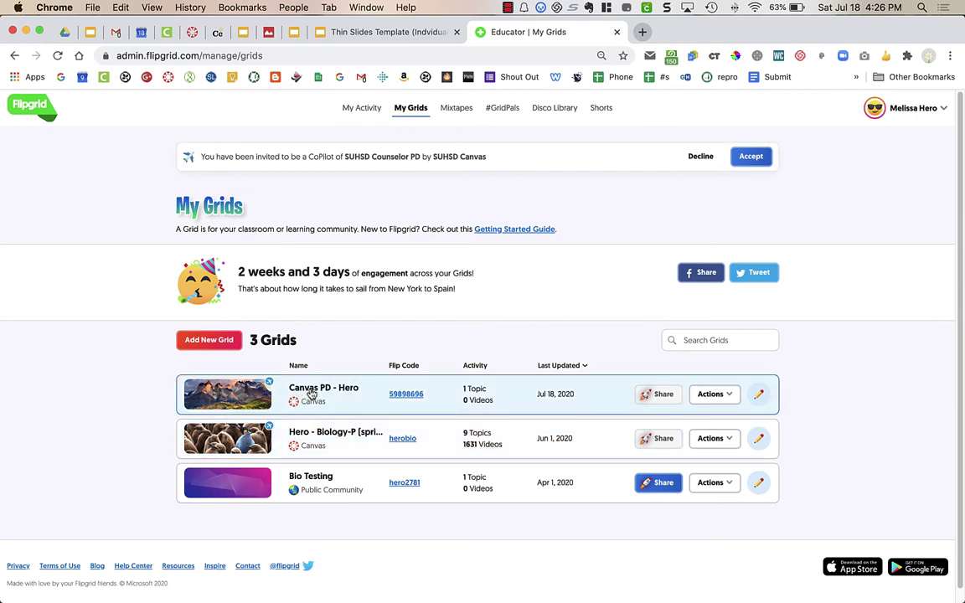
Open the Thin Slides Flipgrid Activity topic in the Canvas PD - Hero grid
left_click(306, 395)
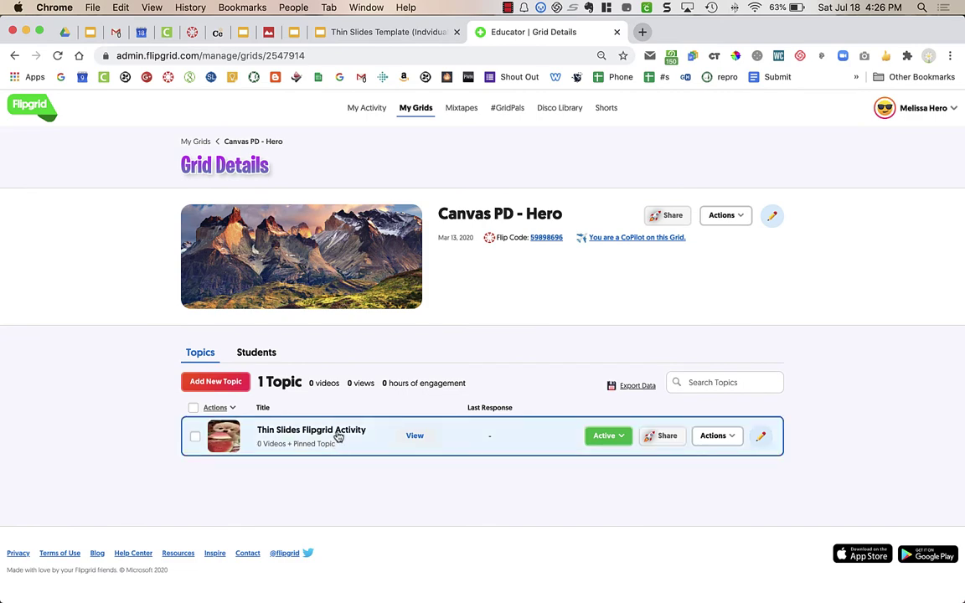
left_click(337, 435)
scroll(342, 511, "down", 2)
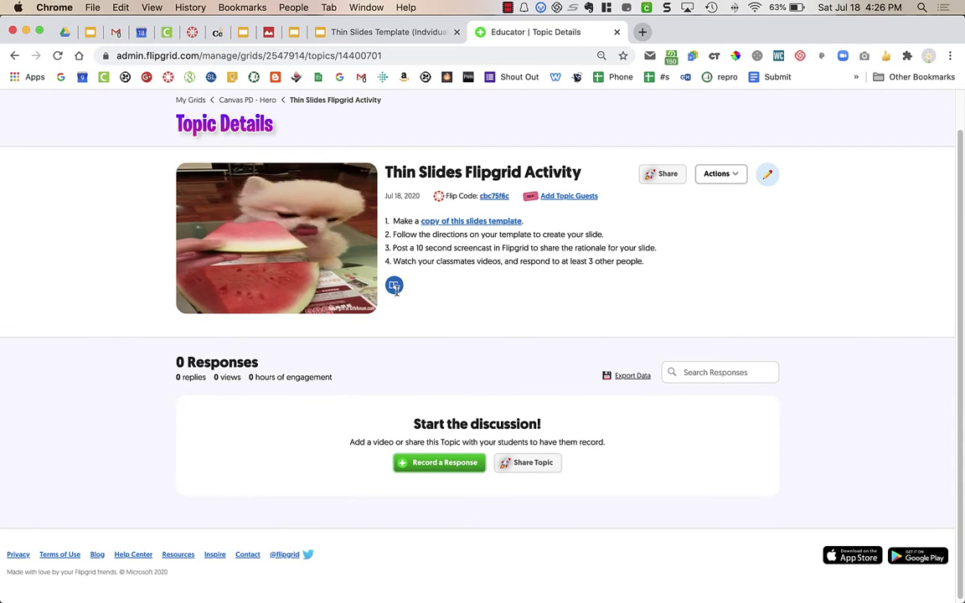
Compare the topic with the Canvas assignment, then bring up the Thin Slides template
left_click(192, 31)
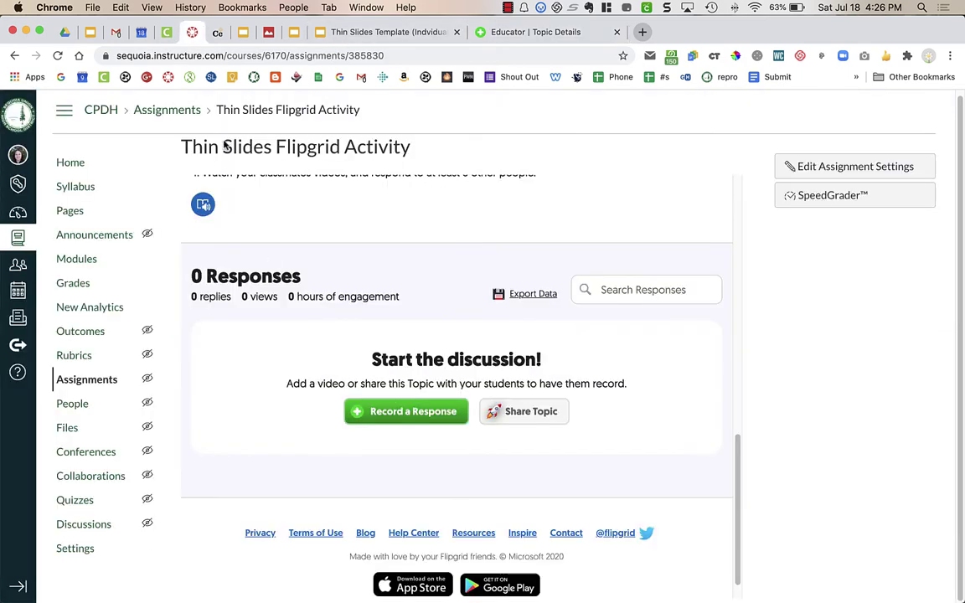
scroll(282, 284, "up", 6)
scroll(282, 282, "down", 4)
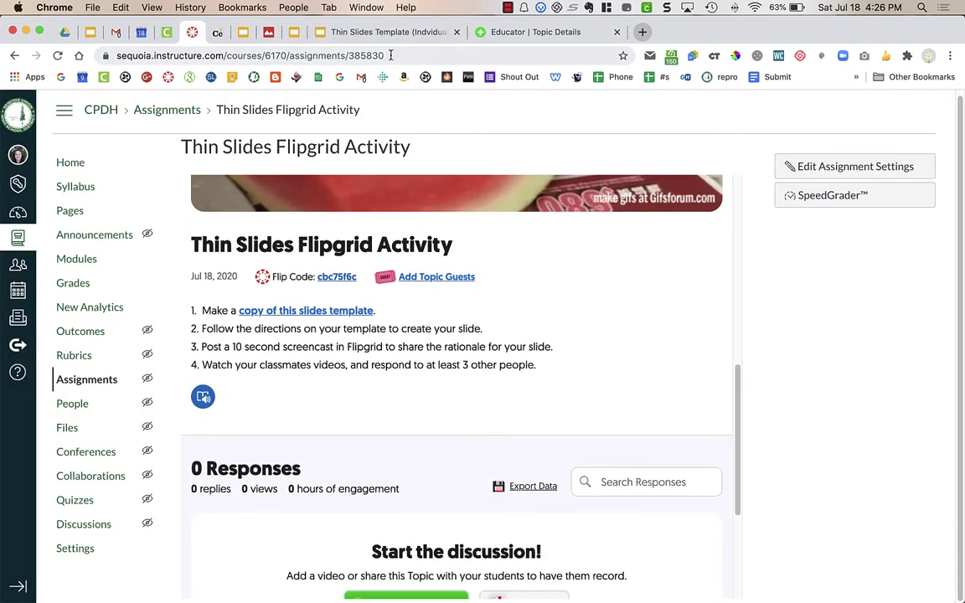
left_click(520, 33)
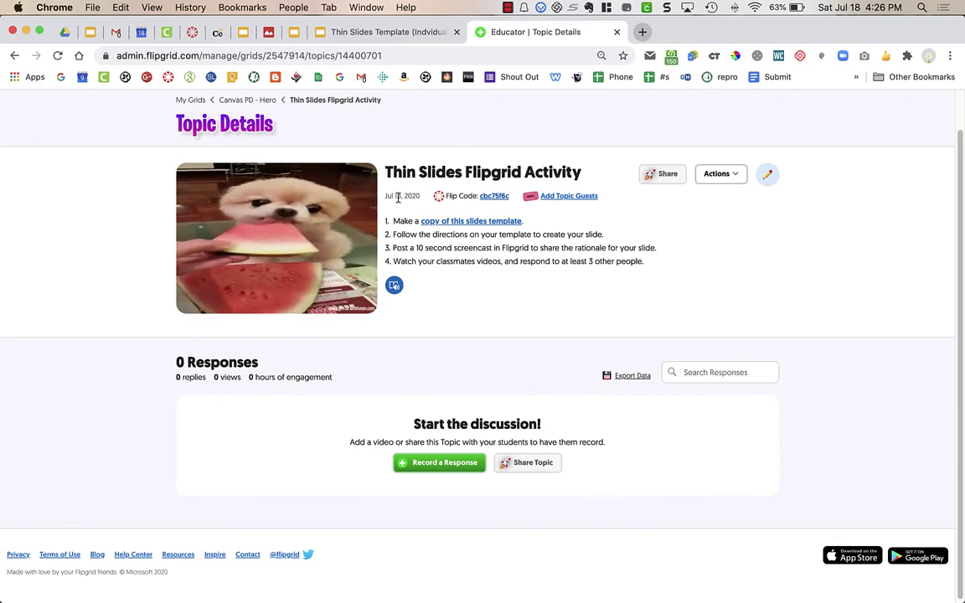
left_click(386, 32)
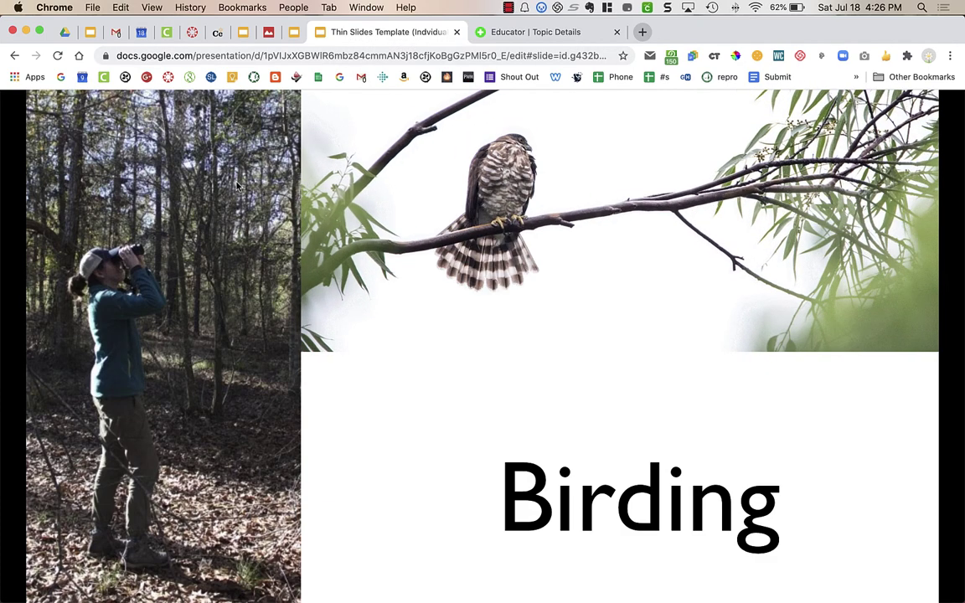
Exit the full-screen Birding slide presentation back to the Thin Slides editor
mouse_move(144, 501)
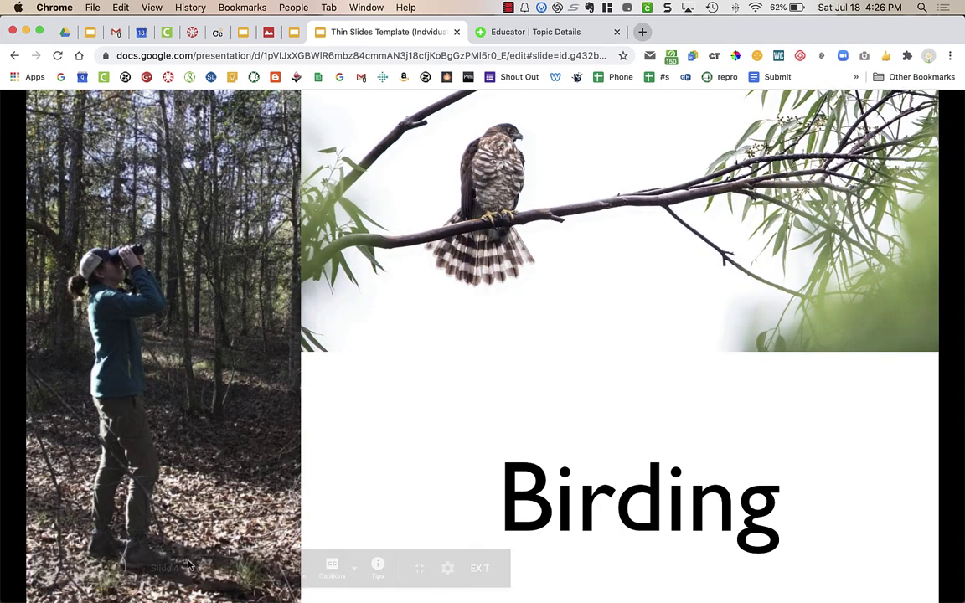
mouse_move(196, 523)
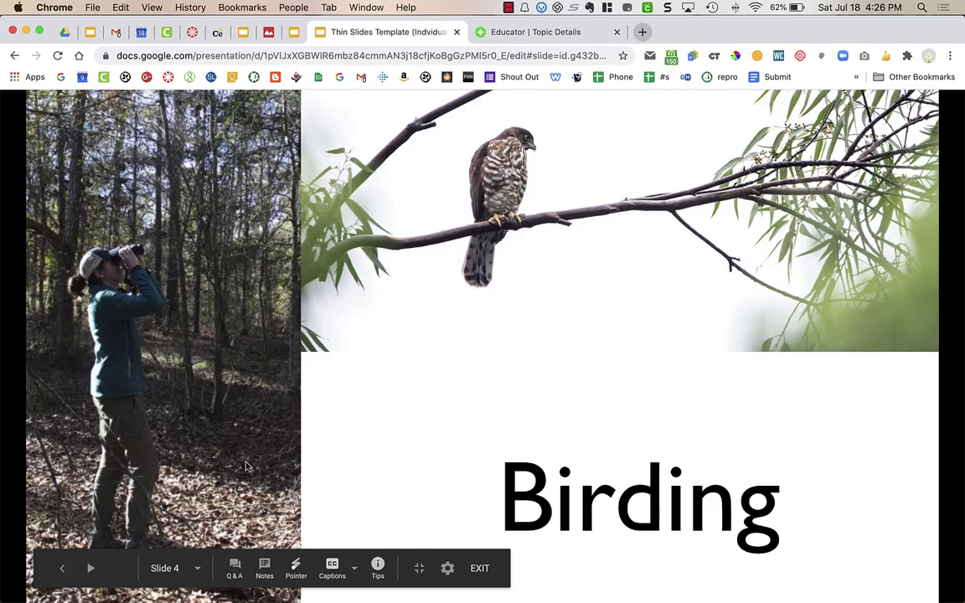
left_click(483, 569)
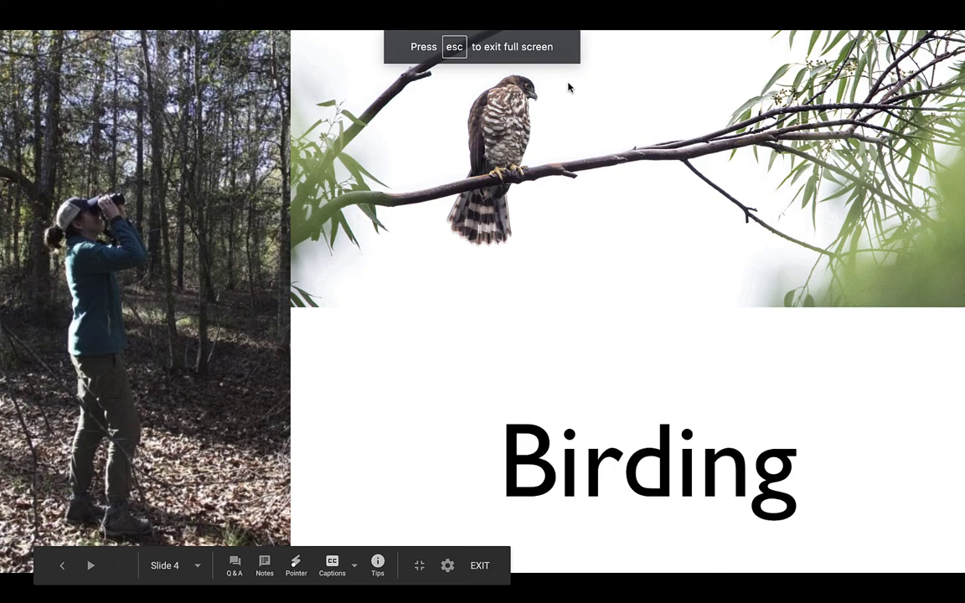
mouse_move(625, 6)
key("Escape")
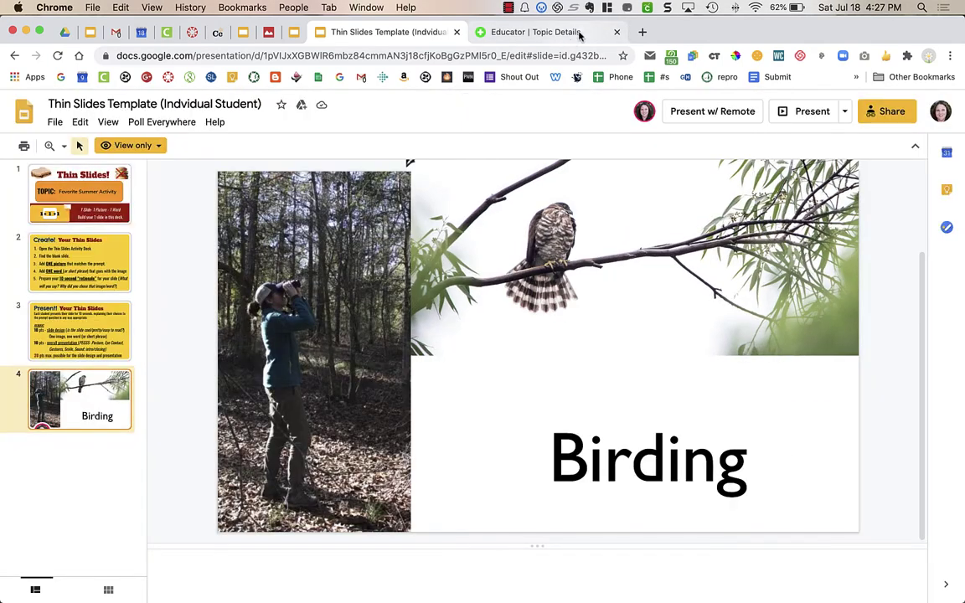
Switch the Flipgrid topic's recorder to Screen Recording (Beta) mode
left_click(508, 33)
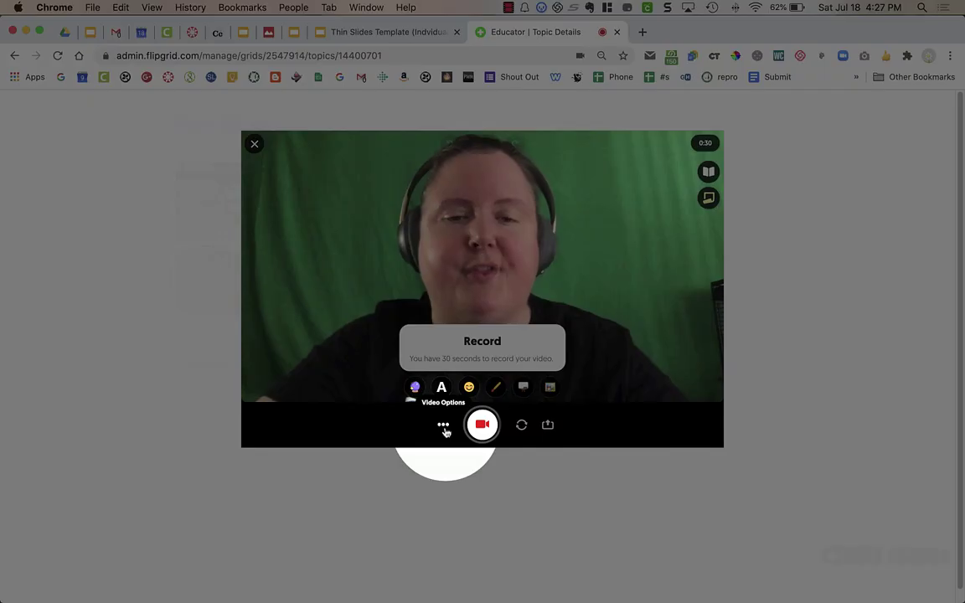
left_click(443, 424)
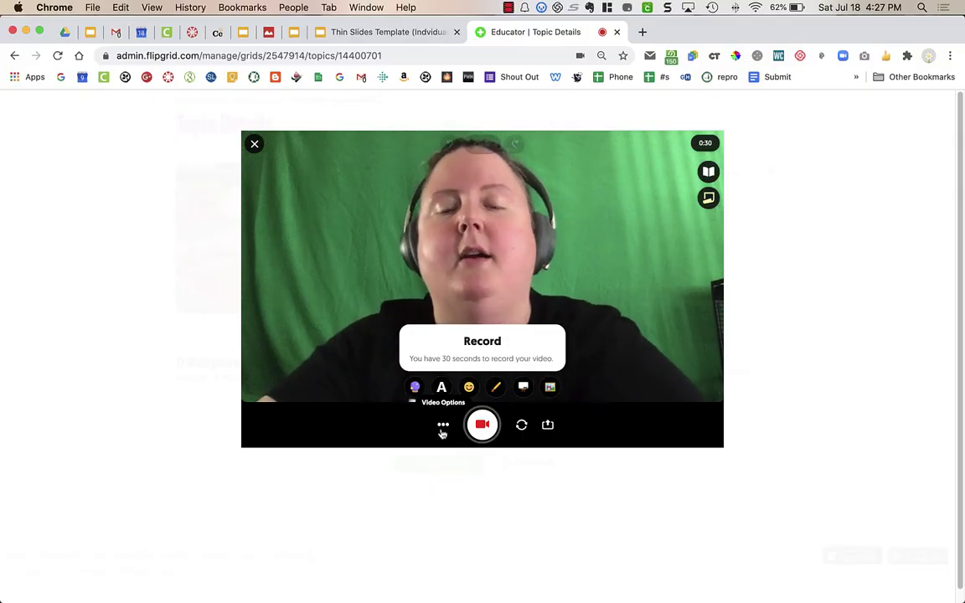
left_click(443, 426)
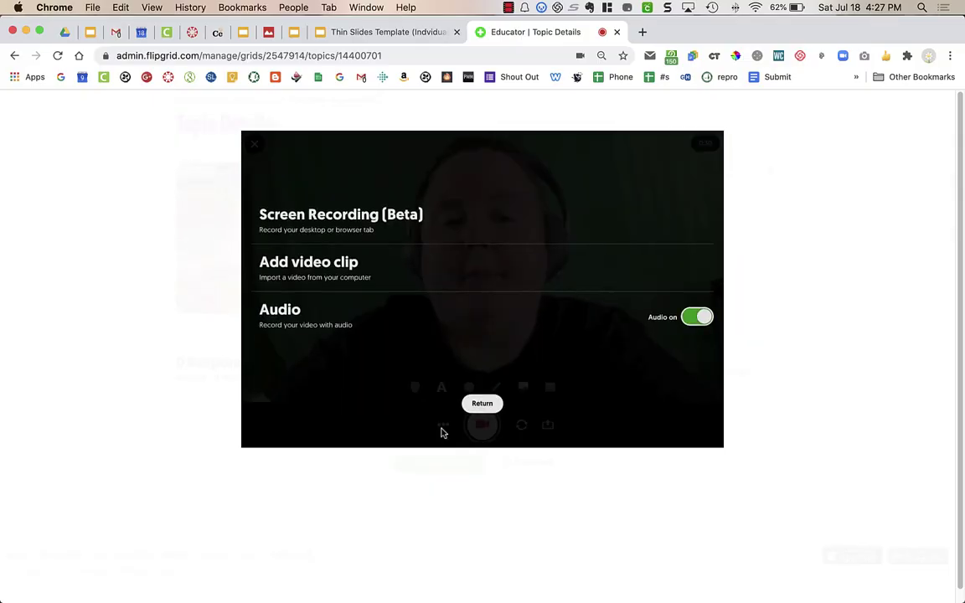
left_click(412, 217)
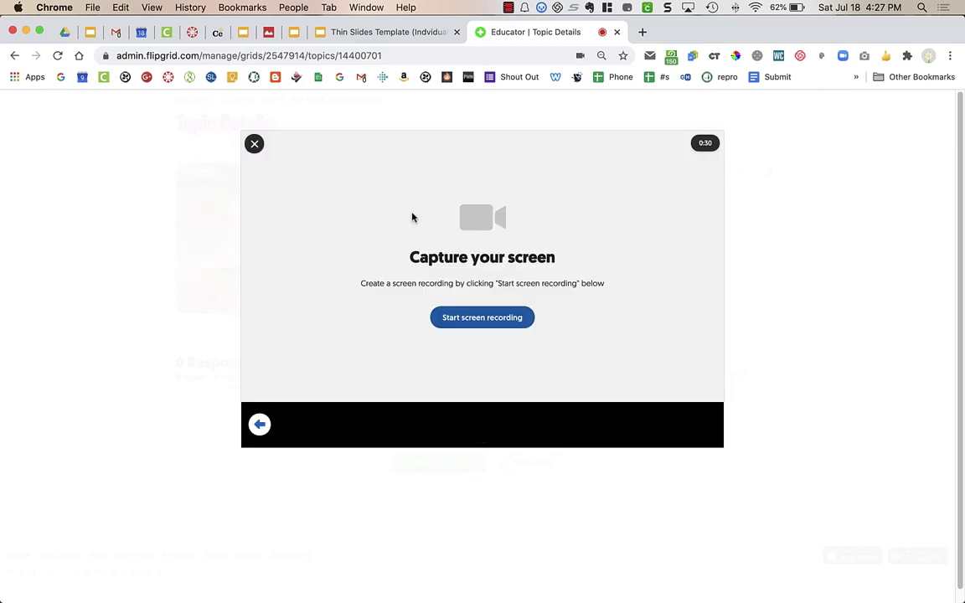
Start a screen recording that shares the Thin Slides Template Chrome tab
left_click(475, 324)
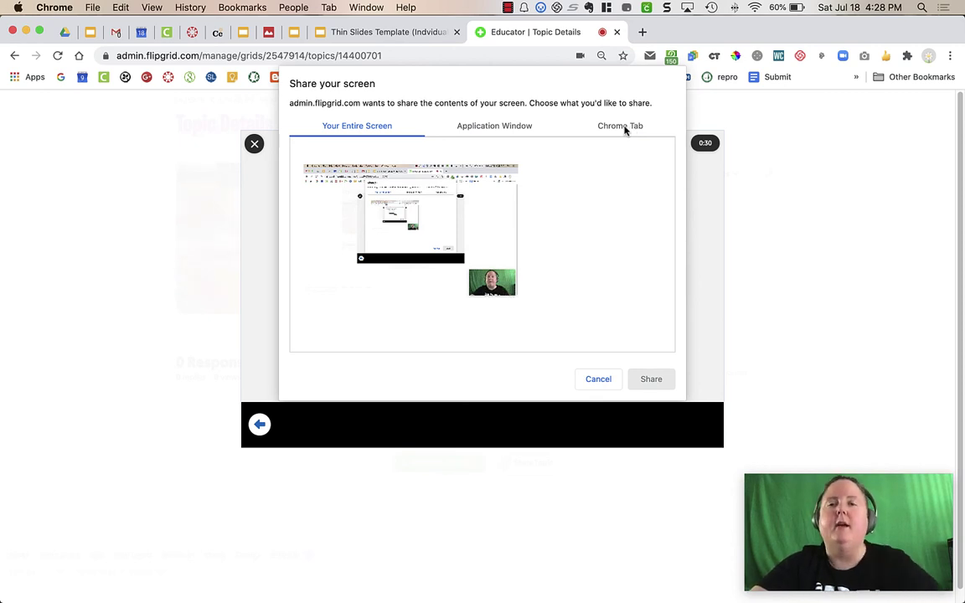
left_click(623, 128)
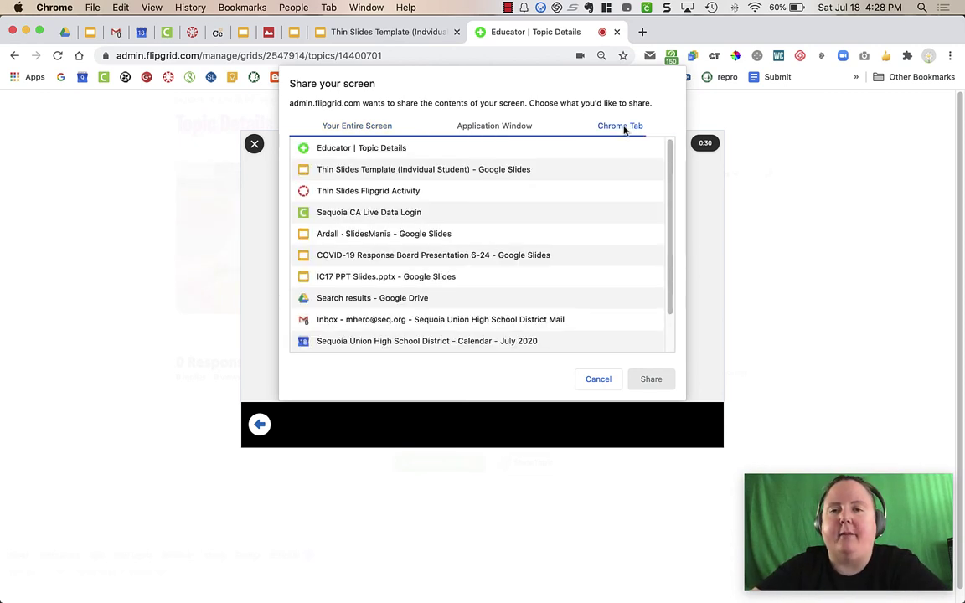
left_click(445, 172)
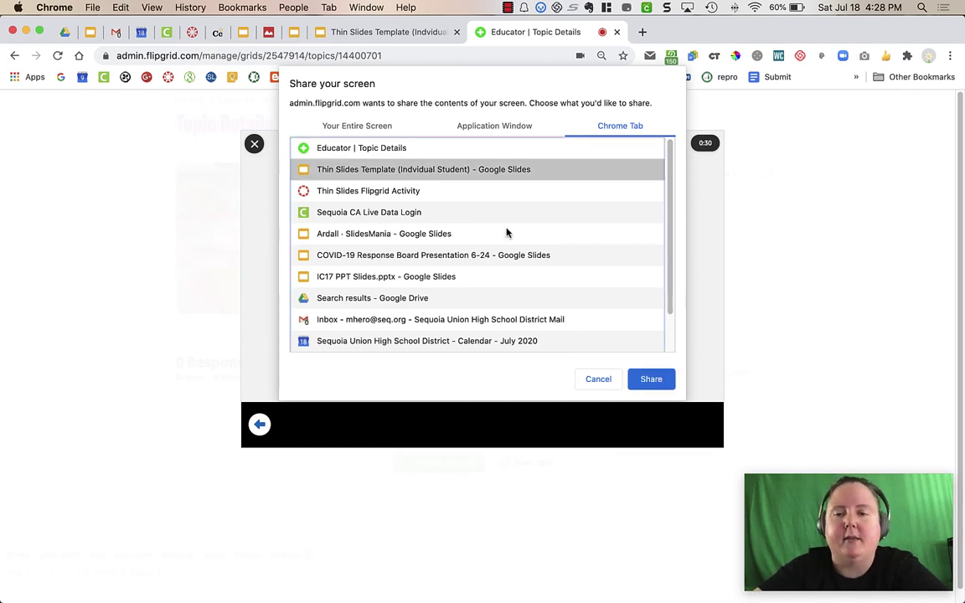
left_click(652, 379)
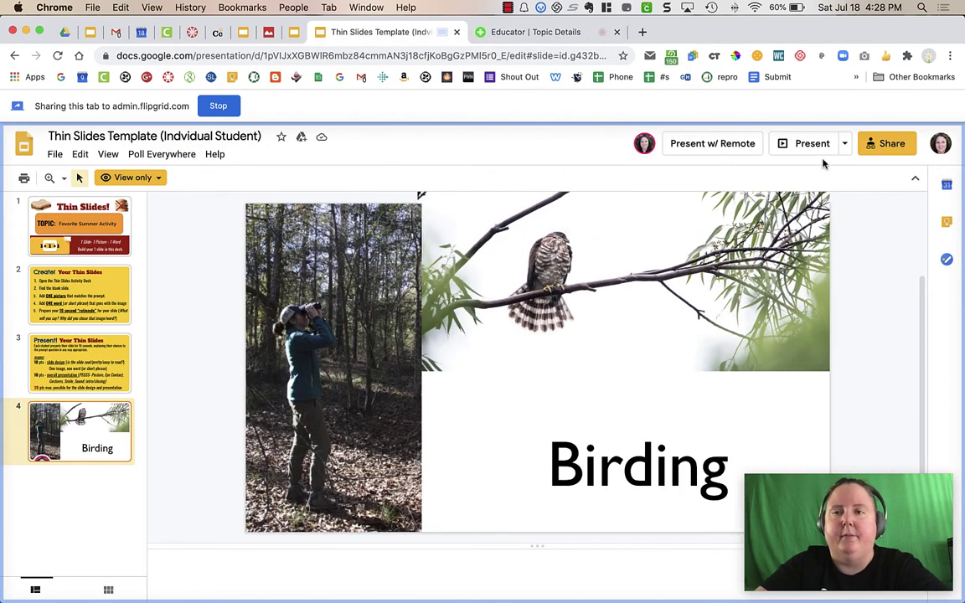
Present the Birding slide full screen, then stop sharing to end the 7-second clip
left_click(811, 145)
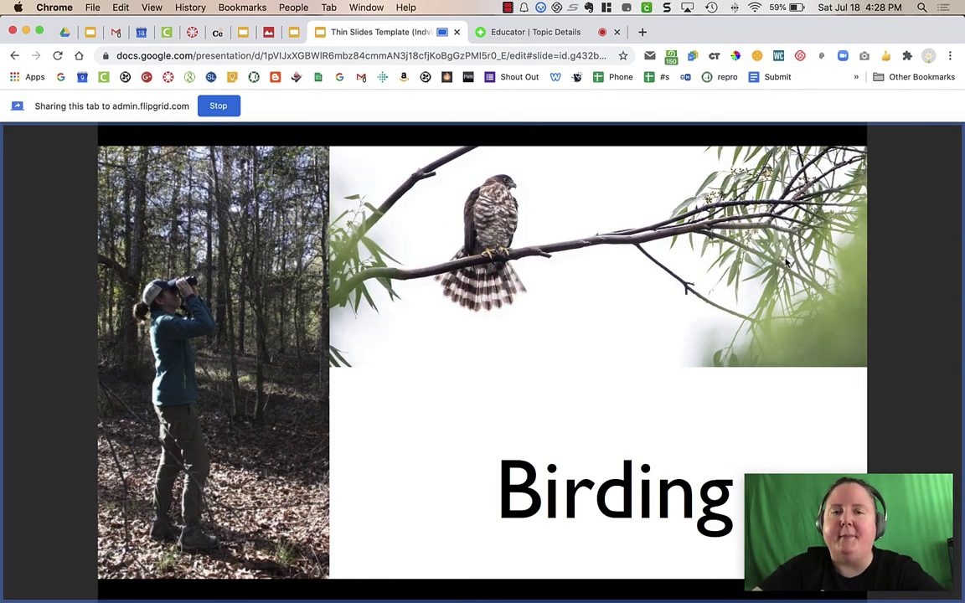
left_click(217, 106)
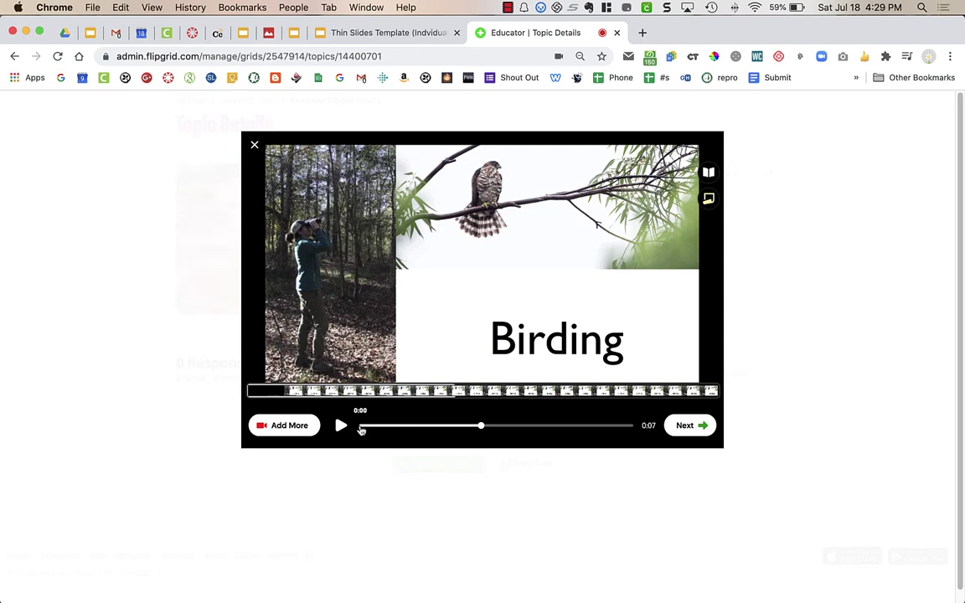
Snap a selfie cover, add a blue bird sticker found via 'bird' on the right side, and continue
left_click(685, 426)
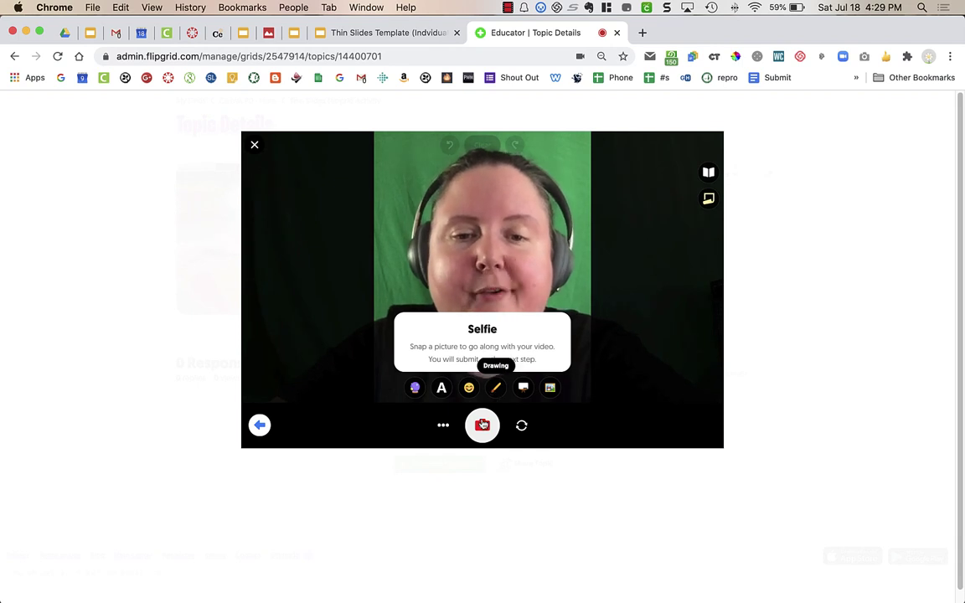
left_click(482, 426)
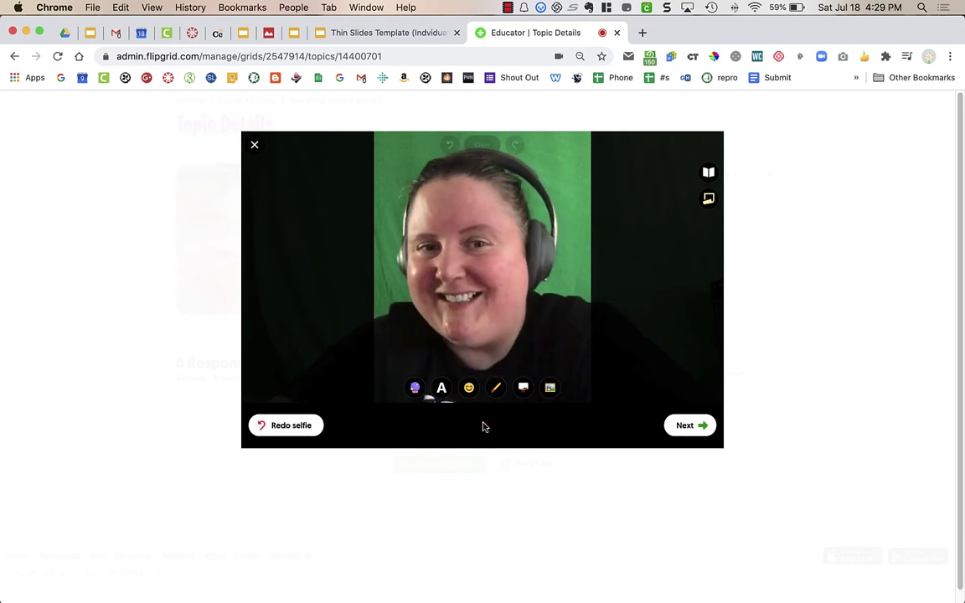
left_click(550, 390)
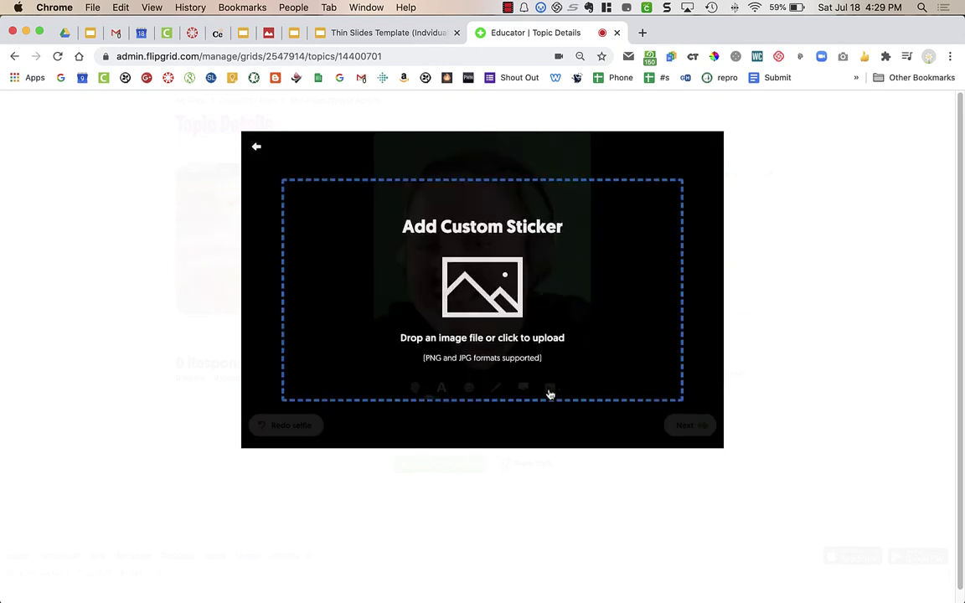
left_click(256, 147)
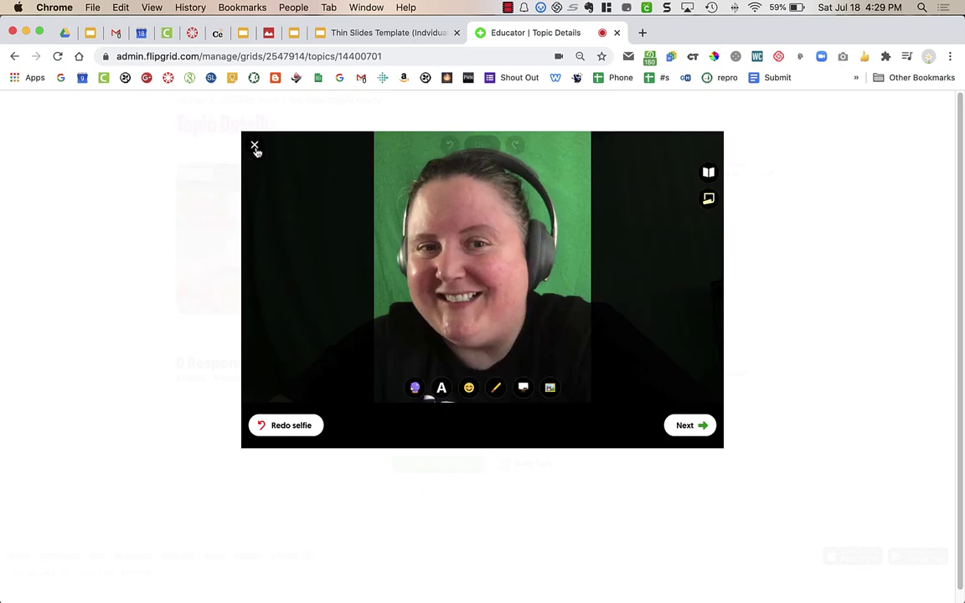
left_click(468, 390)
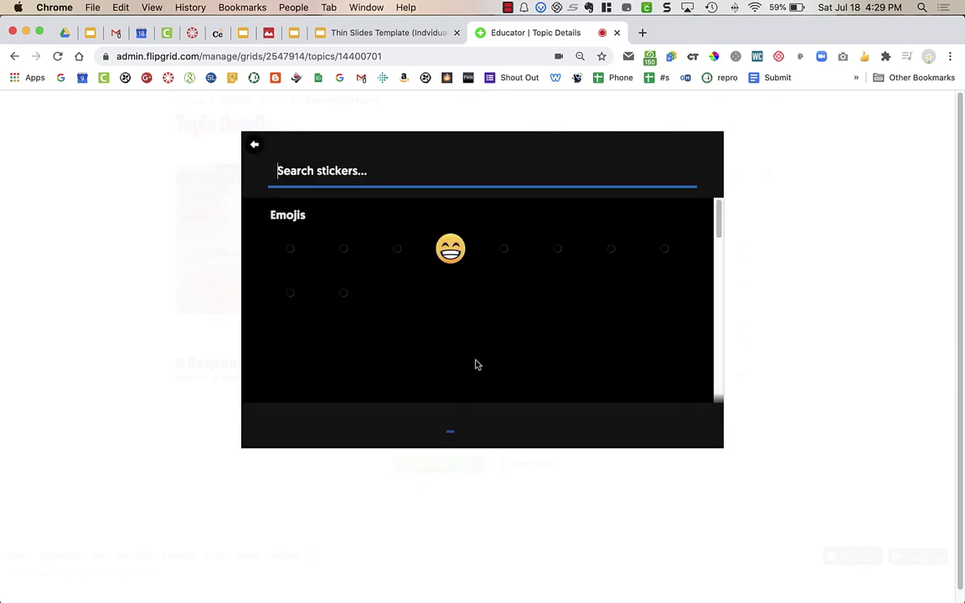
type("bird")
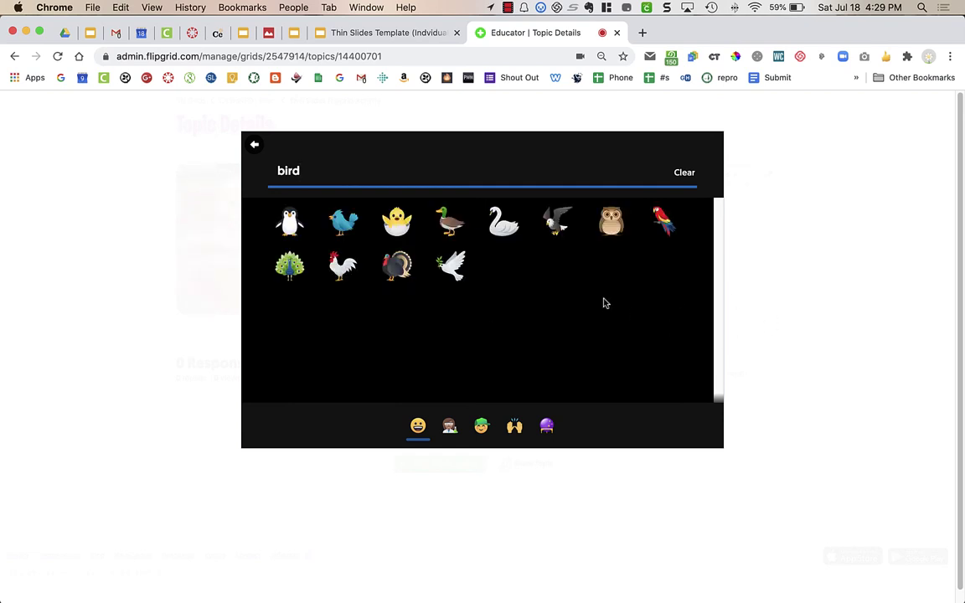
left_click(343, 222)
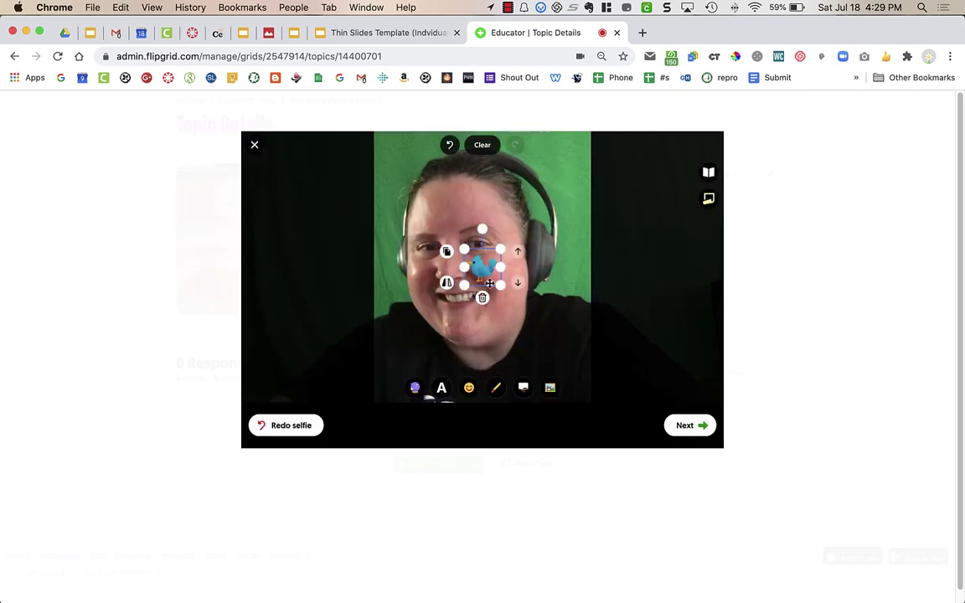
left_click_drag(489, 284, 566, 280)
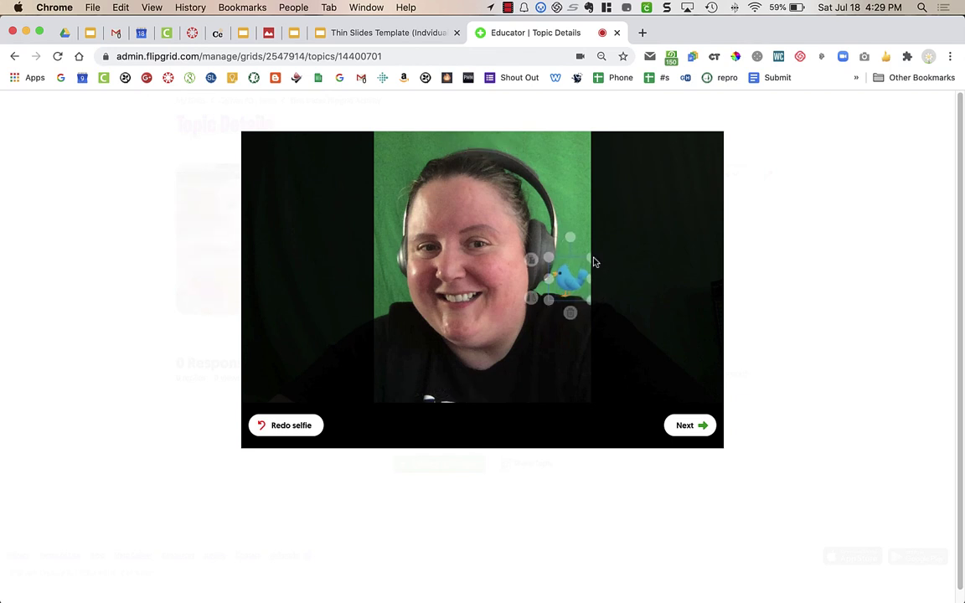
left_click(687, 426)
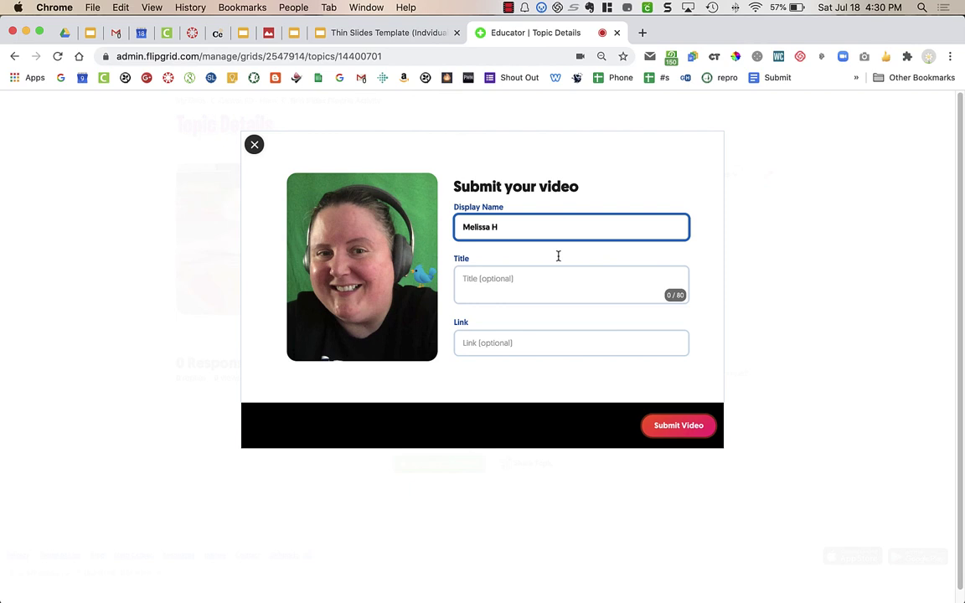
Title and submit the Birding video, star it as featured on Thin Slides, and return to Canvas
left_click(497, 287)
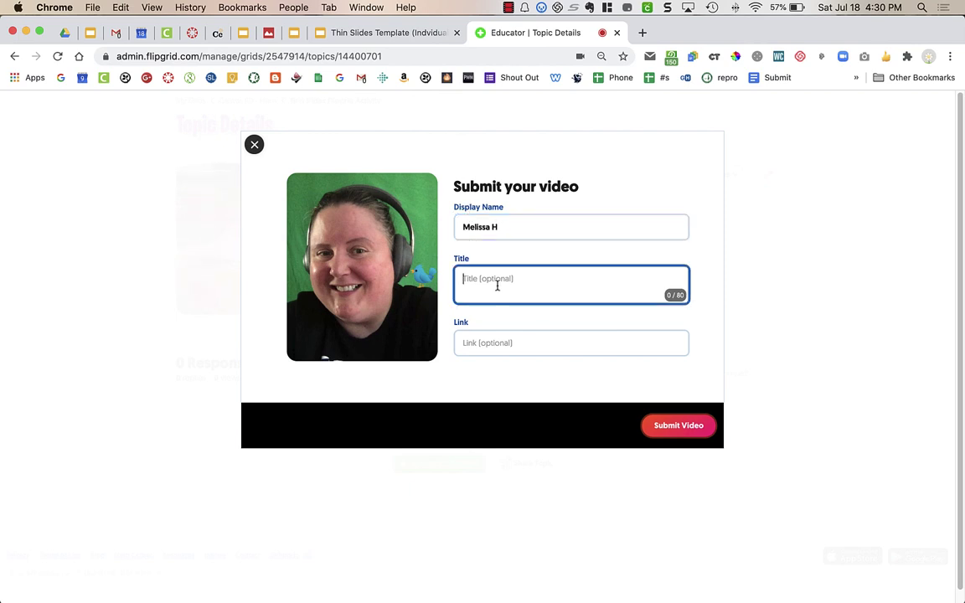
type("Birding")
left_click(674, 426)
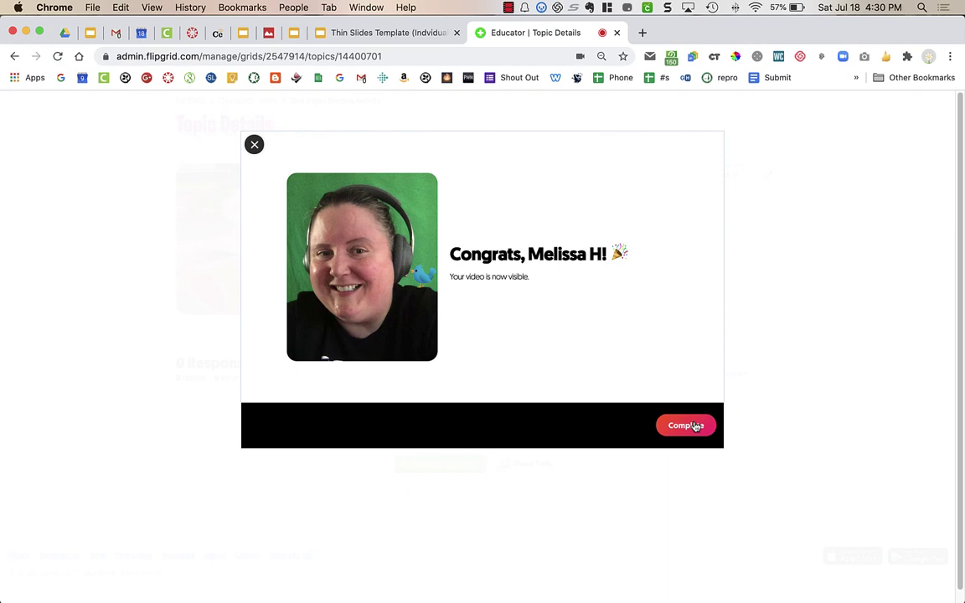
left_click(686, 425)
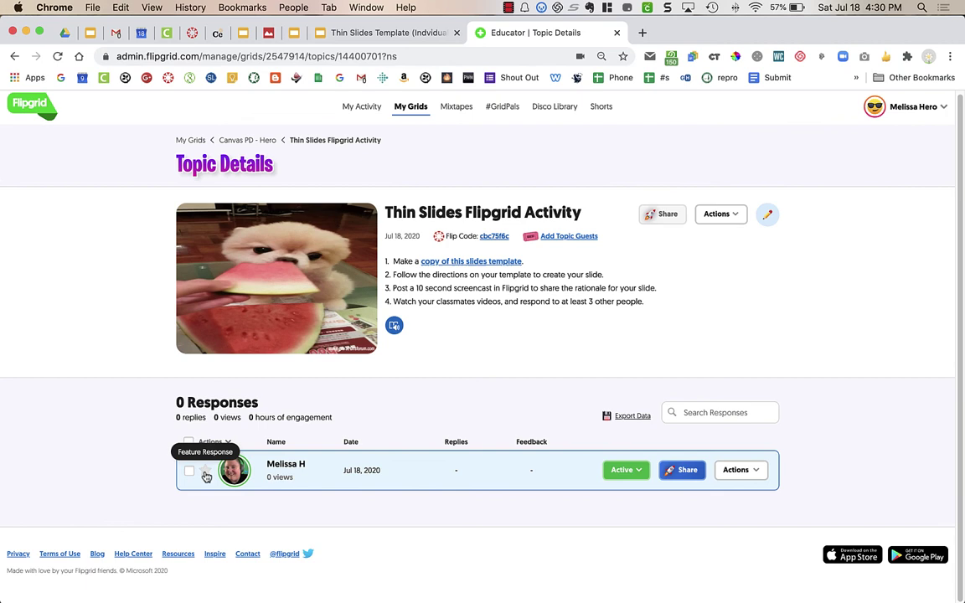
left_click(206, 472)
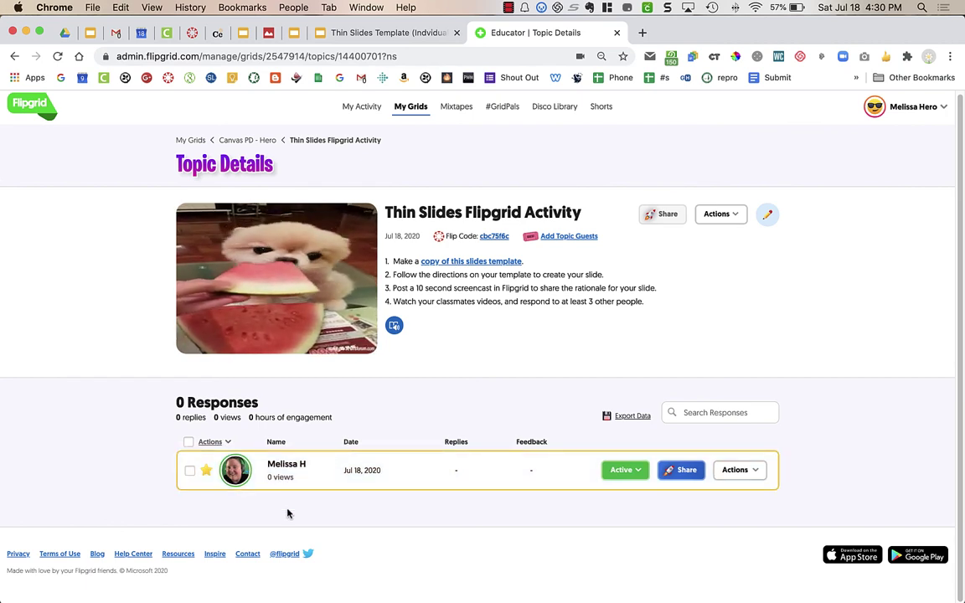
left_click(190, 34)
Reload the assignment page so the embedded Flipgrid lists 1 Response, the teacher's Active video
scroll(251, 226, "down", 3)
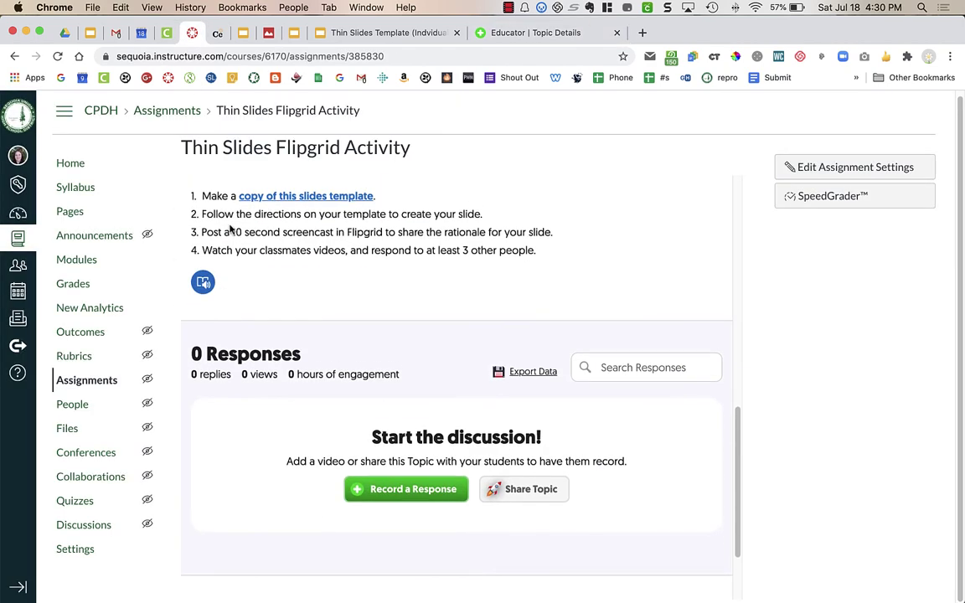
scroll(214, 205, "up", 5)
key("super+r")
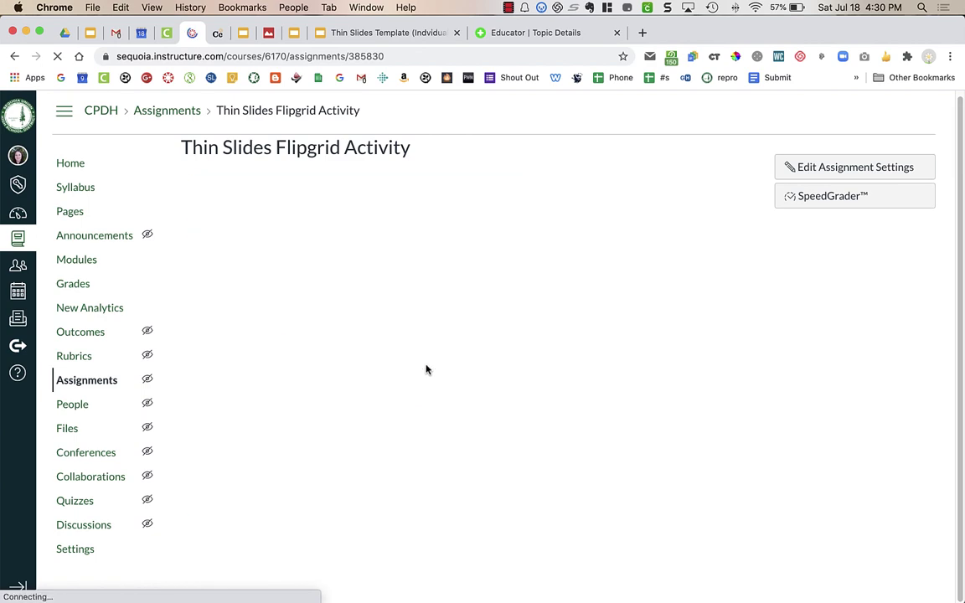
scroll(425, 369, "down", 5)
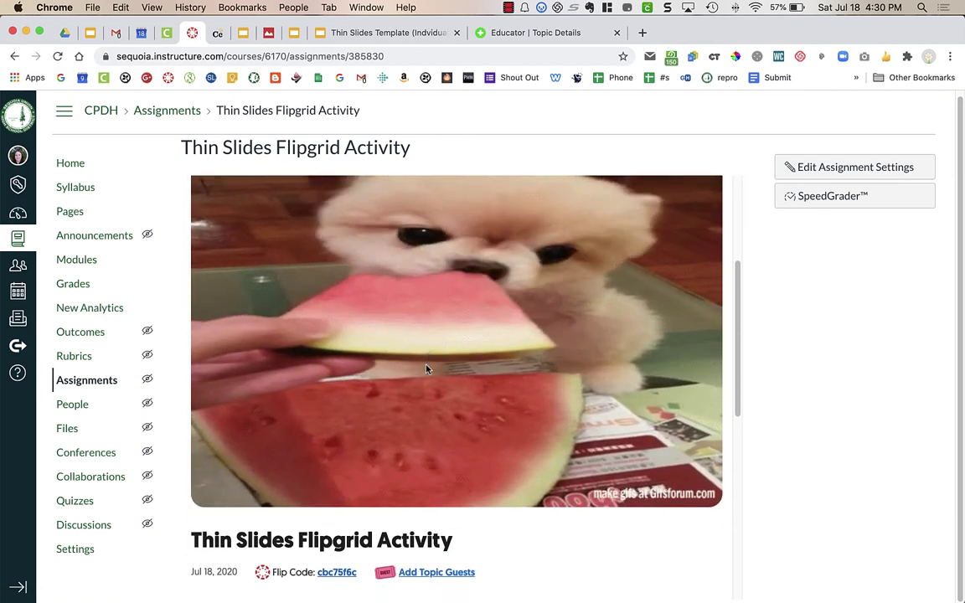
scroll(426, 370, "down", 5)
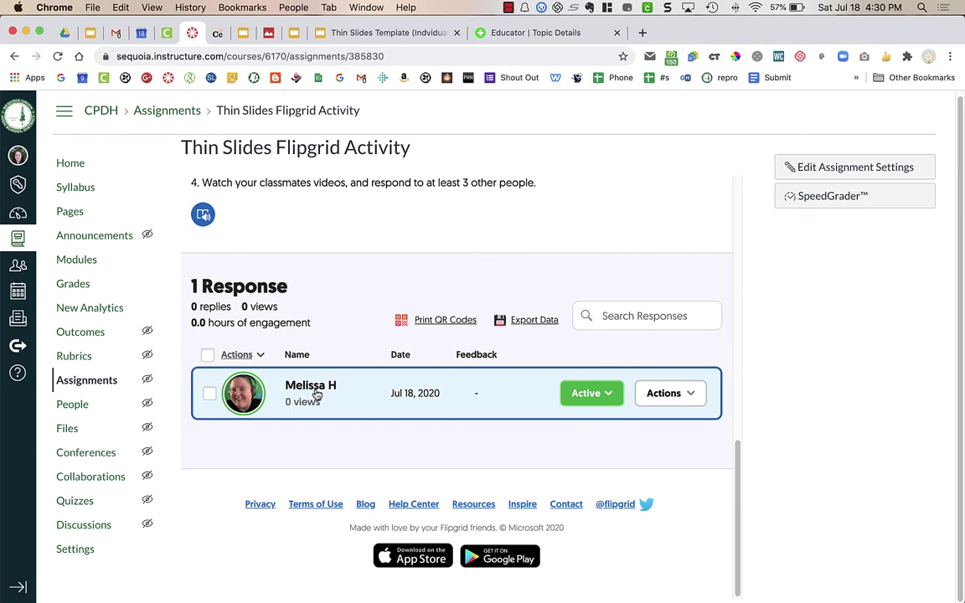